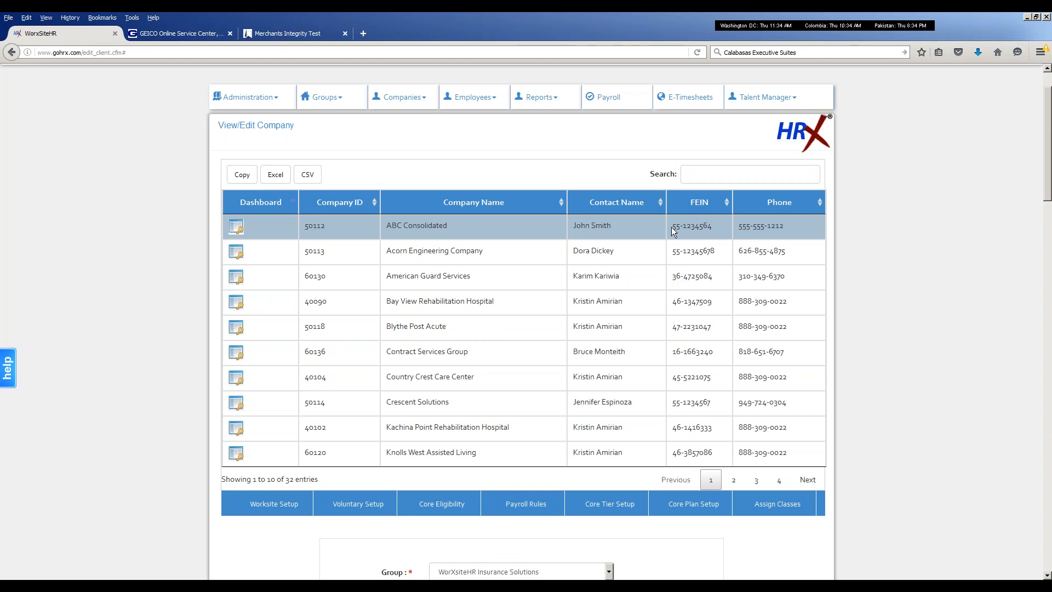
Step: Review the worksite setup options, such as departments, and the voluntary setup options, such as retirement plans, for ABC Consolidated
scroll(916, 245, "down", 5)
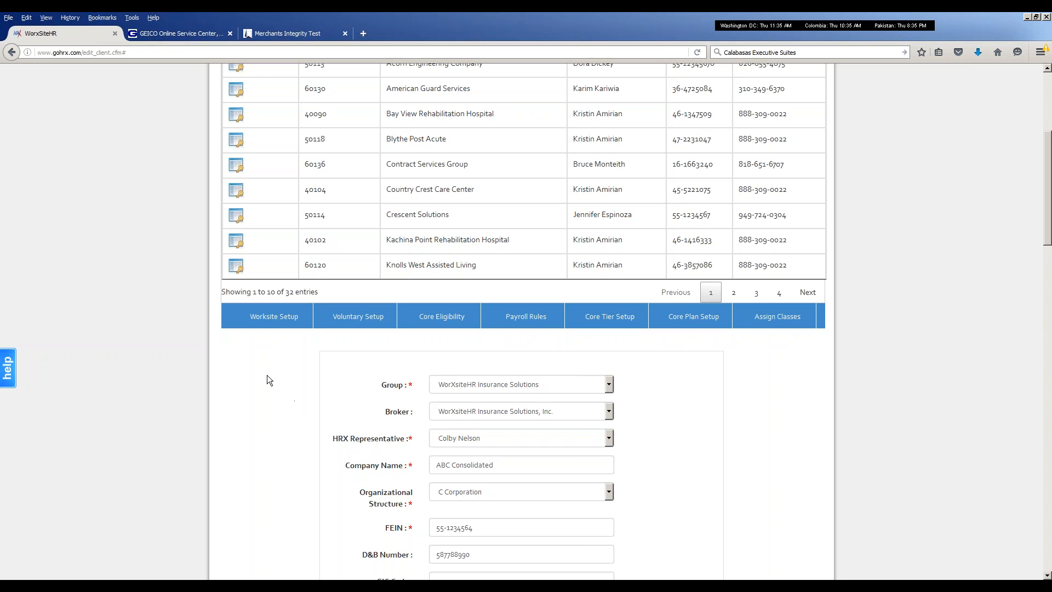
mouse_move(268, 320)
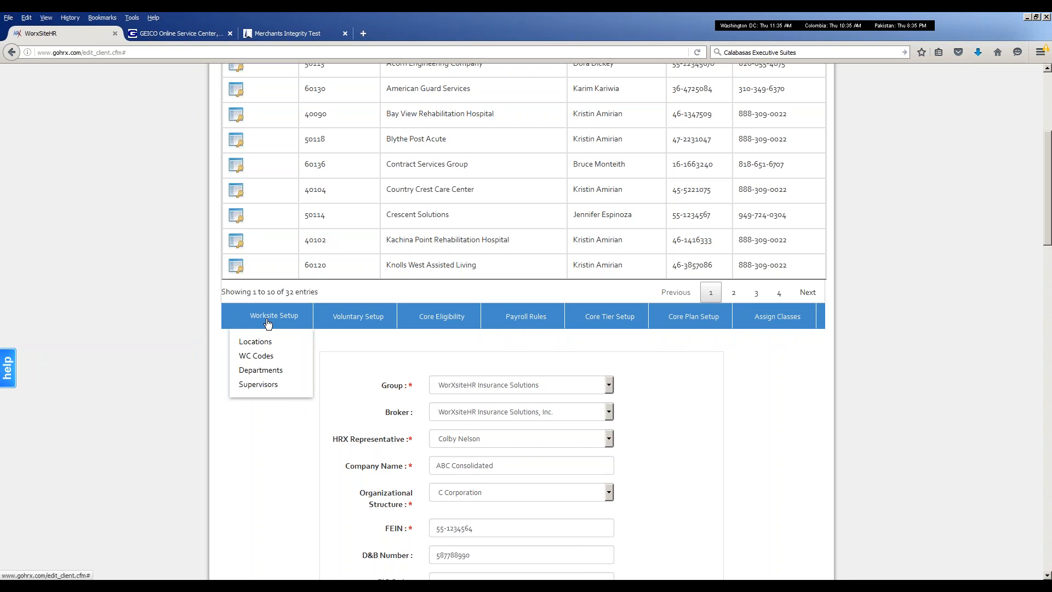
mouse_move(261, 345)
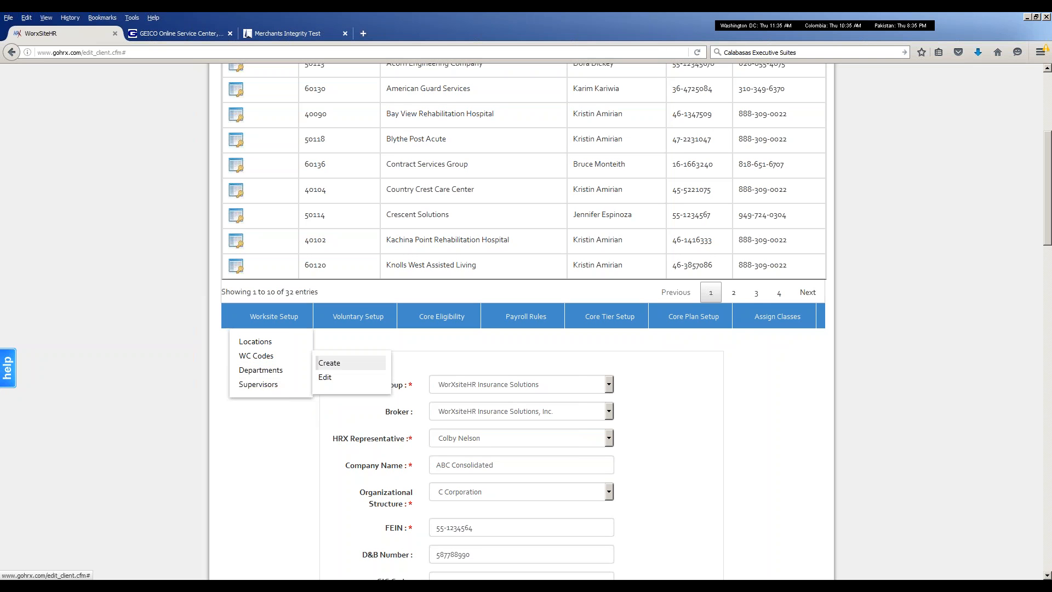
mouse_move(374, 322)
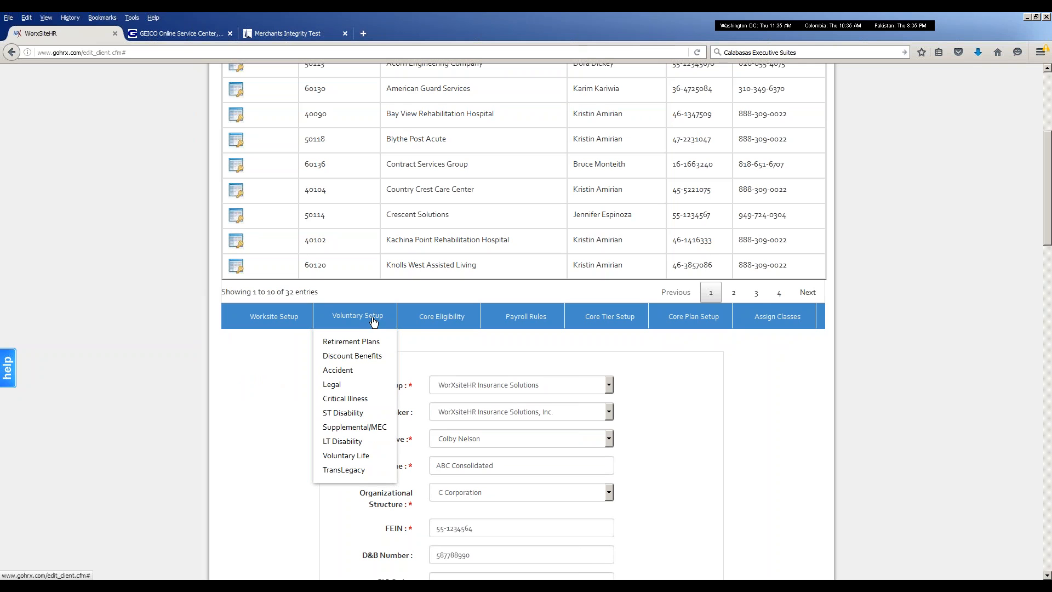
mouse_move(361, 345)
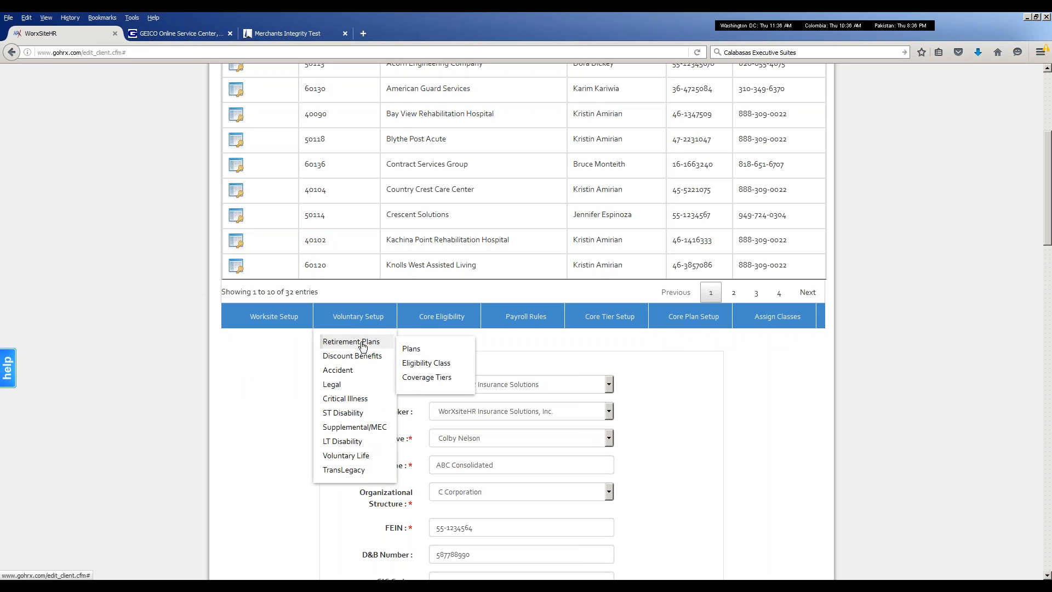
Step: Start a new core eligibility class for ABC Consolidated and set its benefit type to Medical
mouse_move(433, 322)
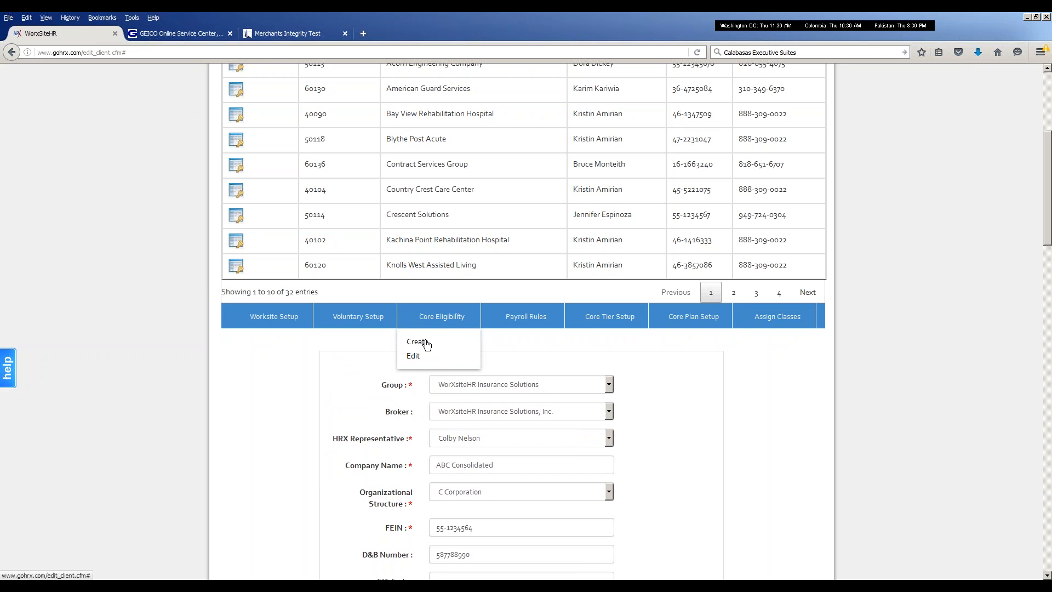
left_click(427, 343)
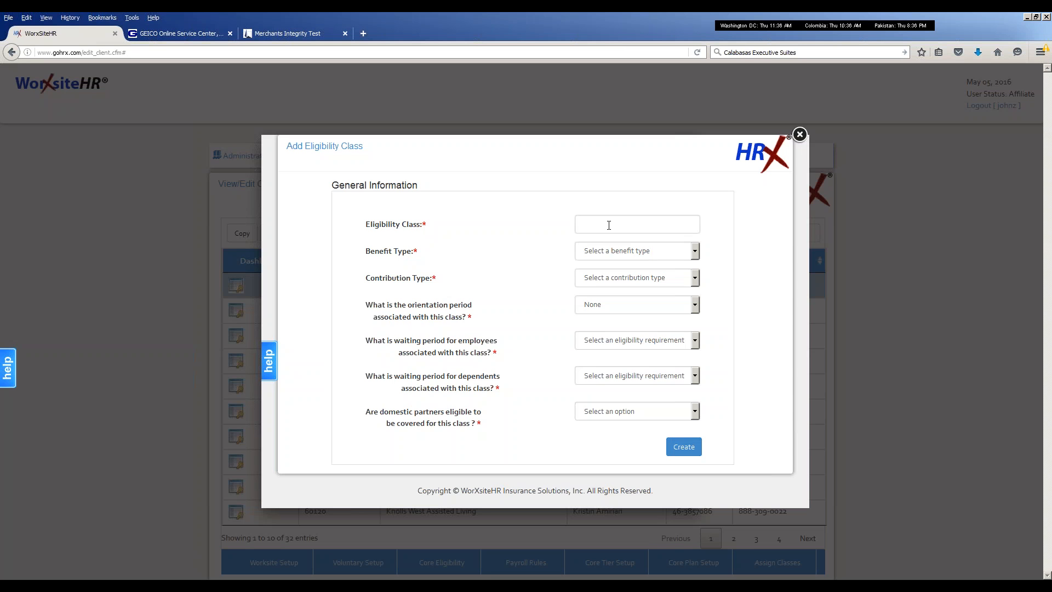
left_click(634, 250)
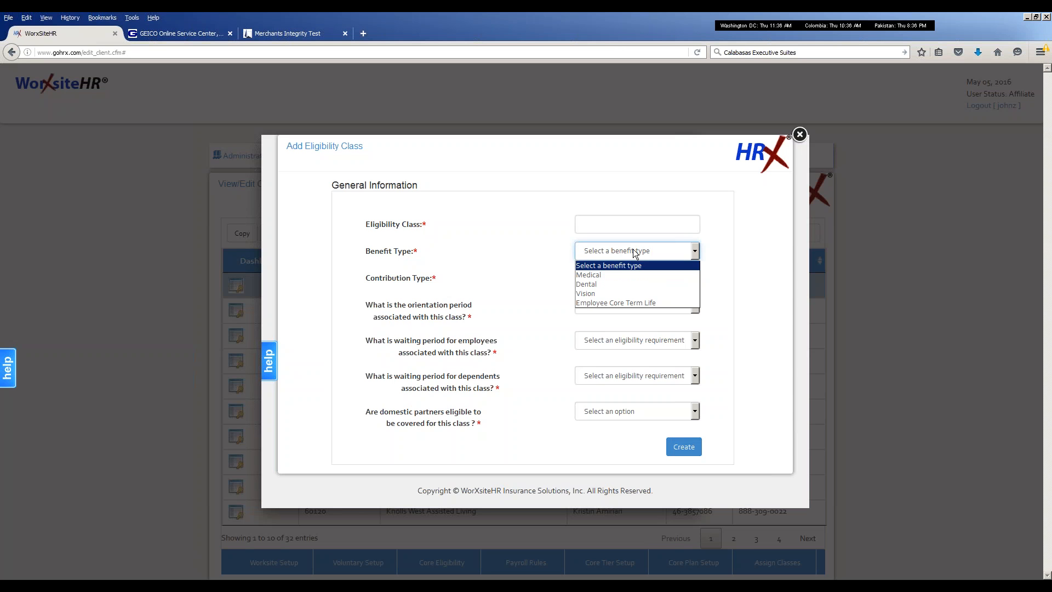
left_click(623, 273)
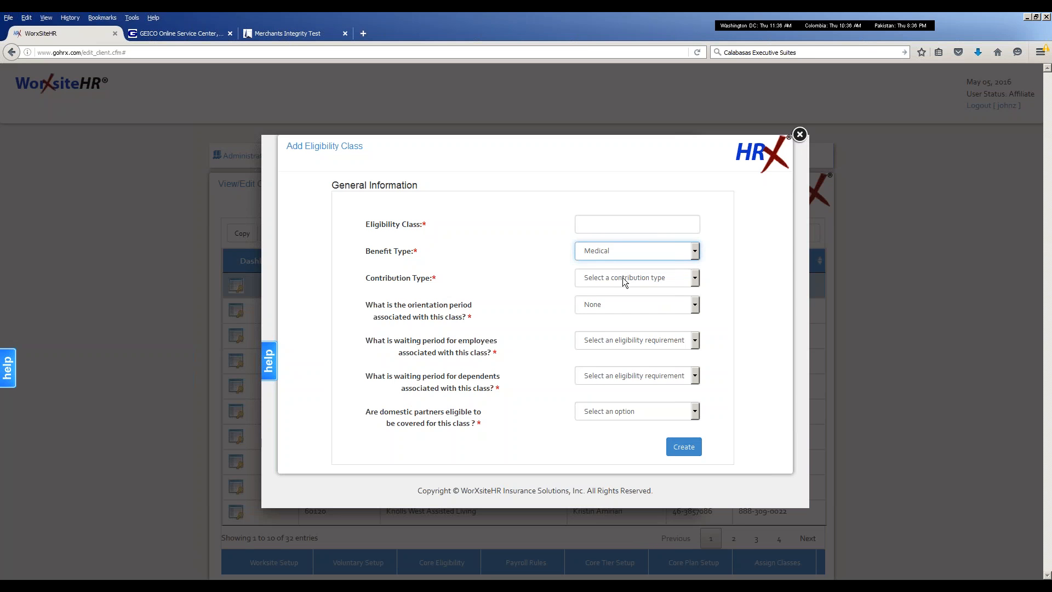
Step: Compare the Percent and Fixed Amount contribution types for the eligibility class, leaving it set to Percent
left_click(623, 278)
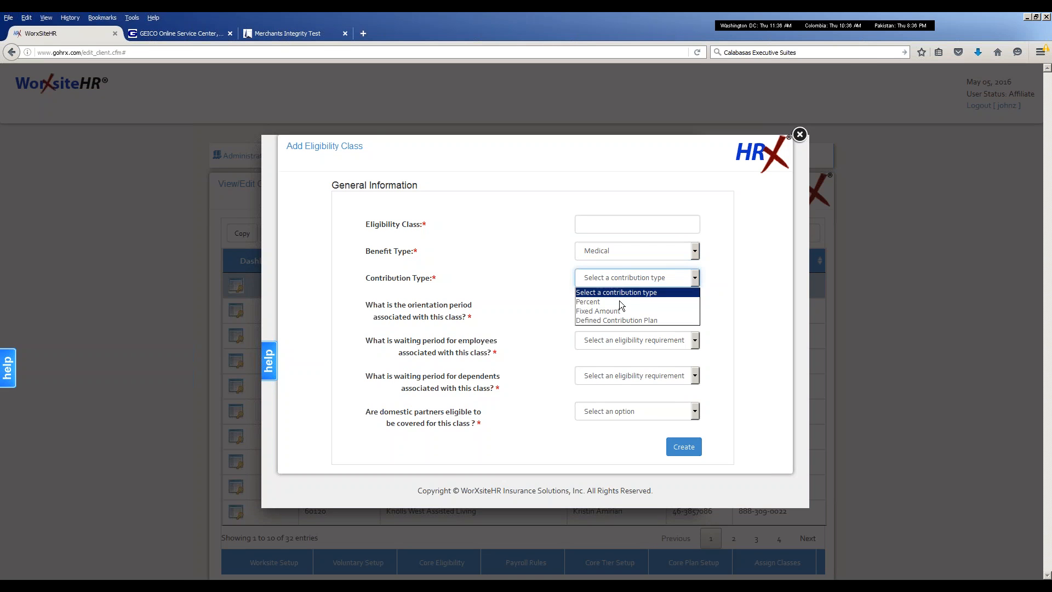
left_click(620, 302)
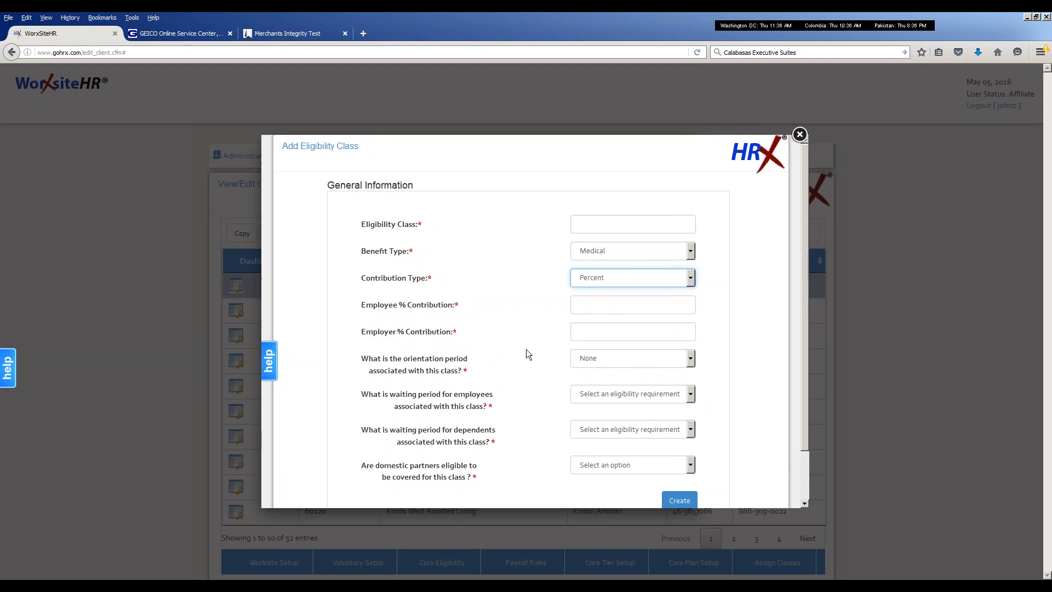
left_click(597, 284)
left_click(603, 317)
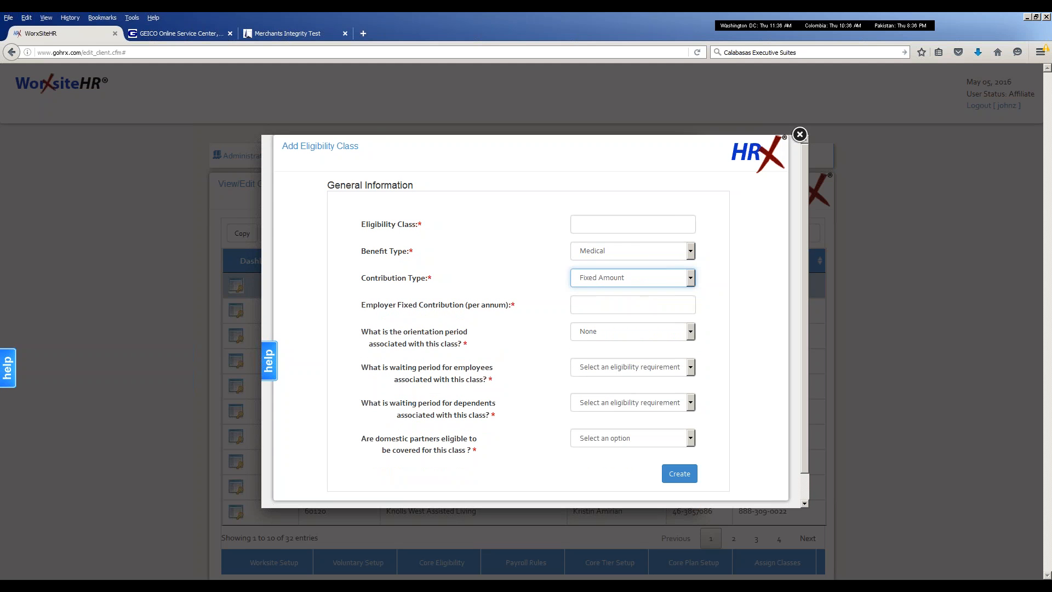
left_click(599, 281)
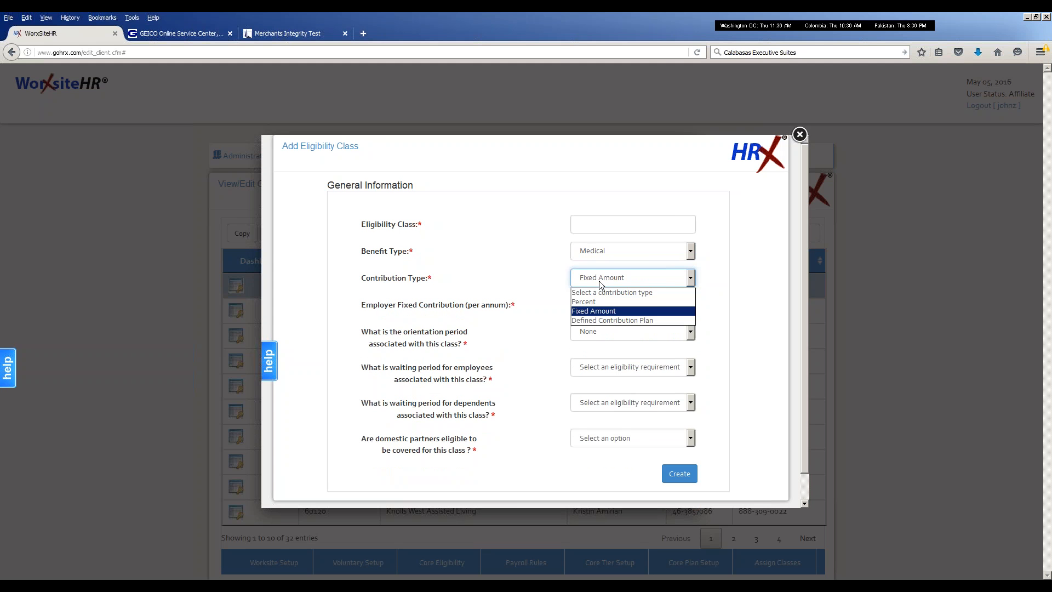
left_click(600, 302)
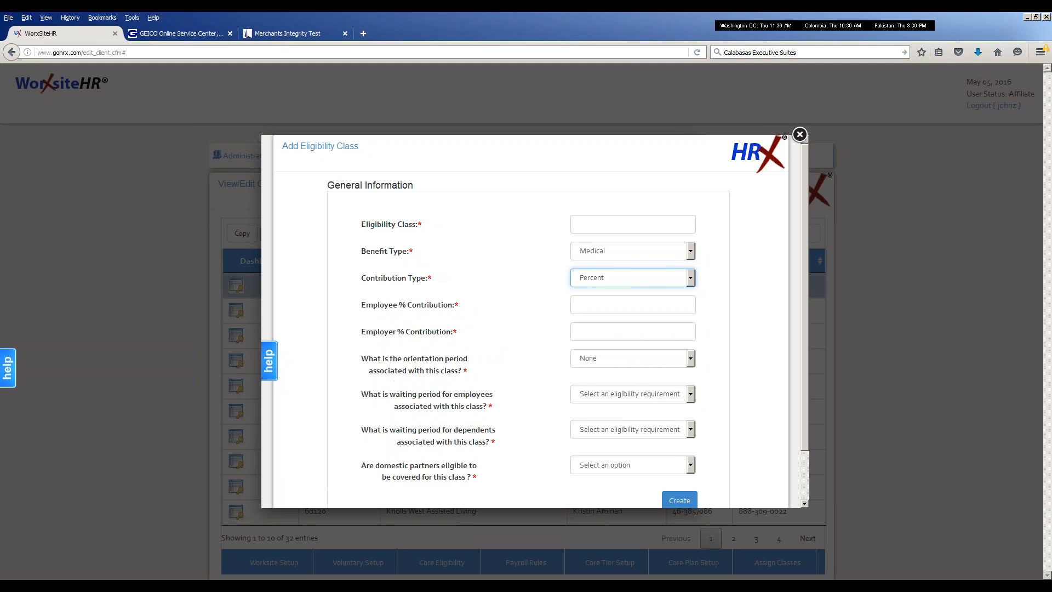
Step: Check the employee waiting-period choices, set domestic partner eligibility to Yes, and close the form without creating the class
scroll(633, 340, "down", 2)
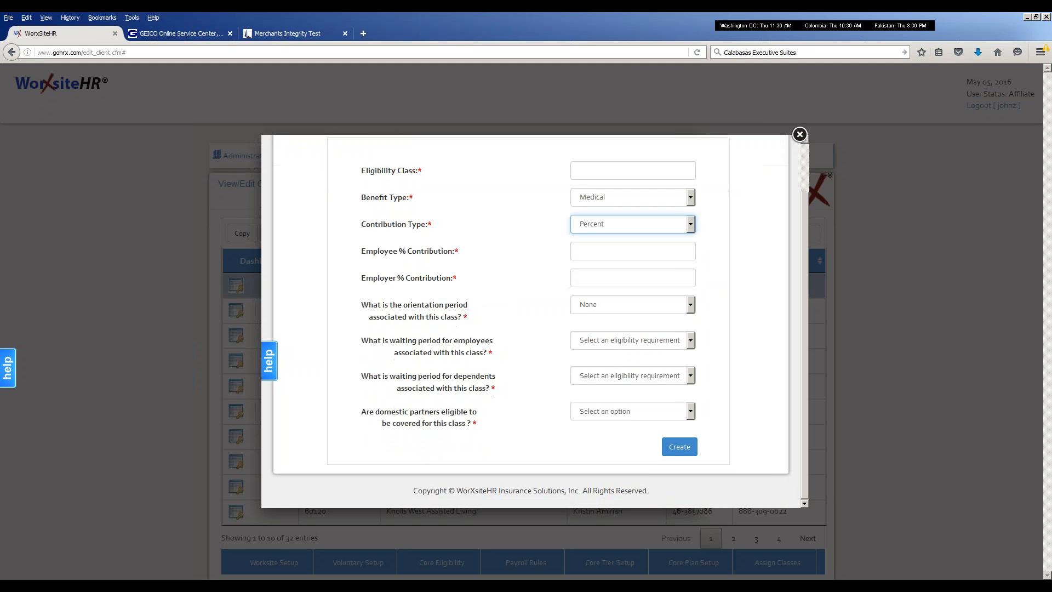
left_click(620, 342)
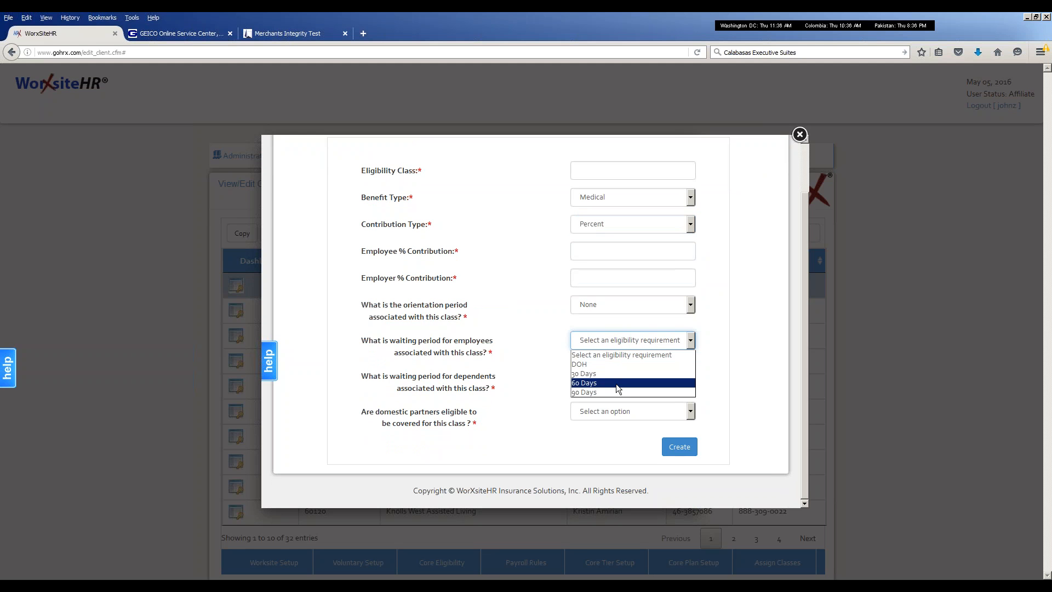
left_click(610, 412)
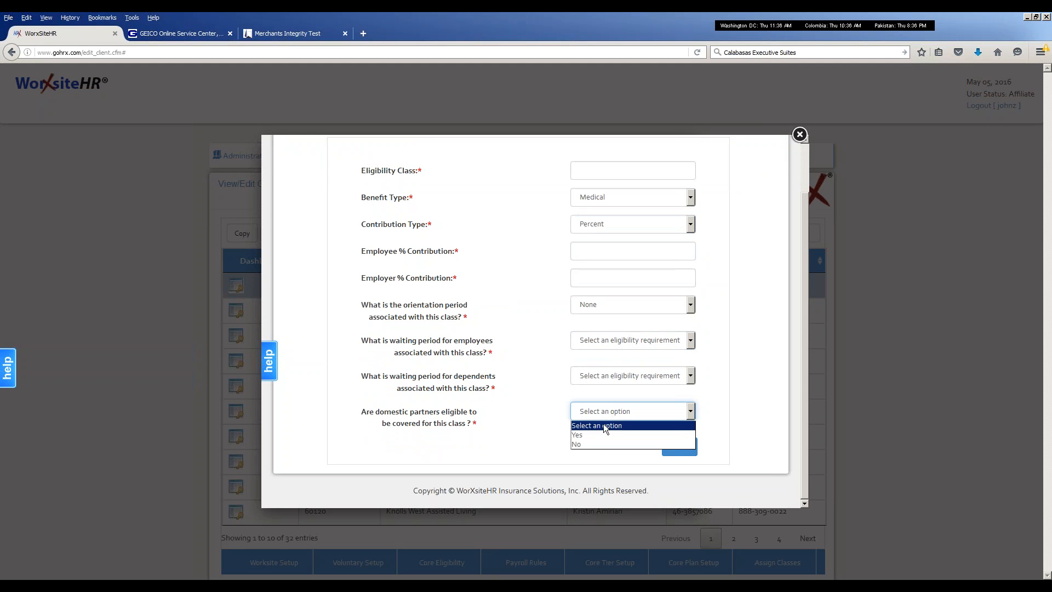
left_click(598, 435)
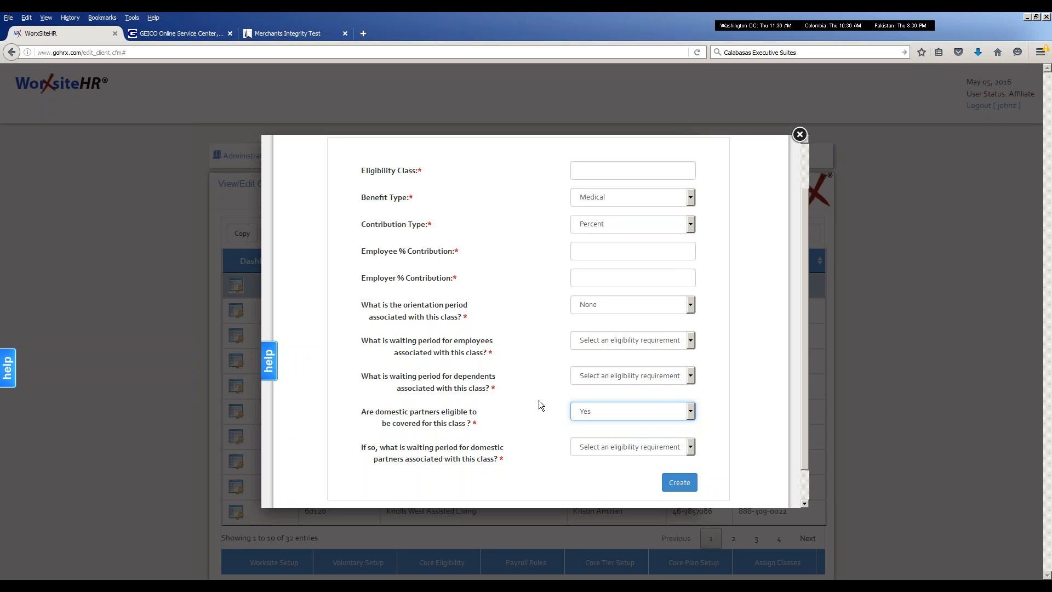
scroll(539, 401, "down", 1)
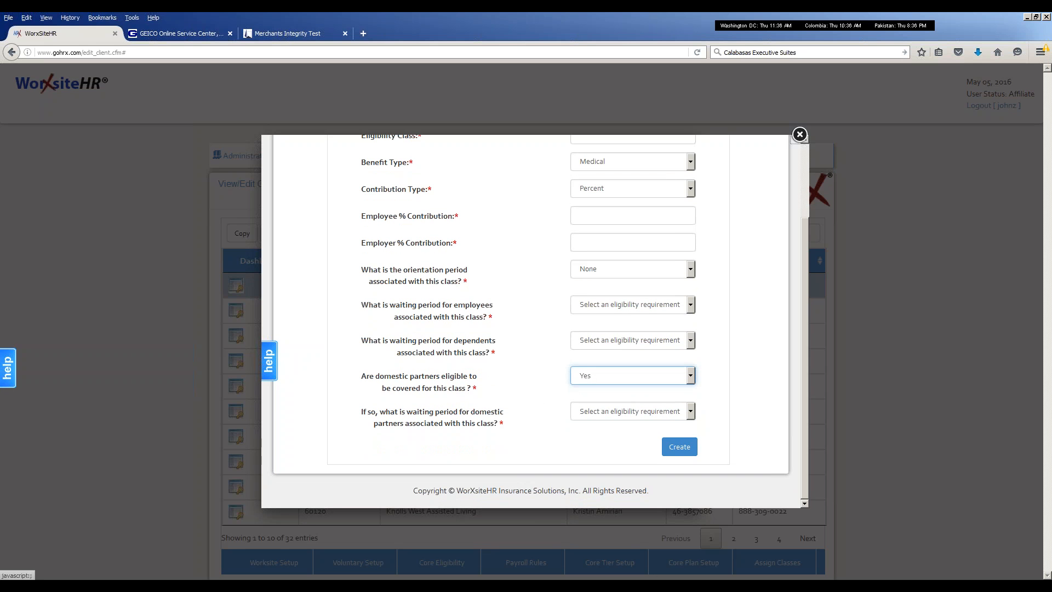
left_click(799, 134)
Step: Start a new set of payroll rules for ABC Consolidated with Corporate (Some City, California) as the worksite
scroll(605, 382, "down", 3)
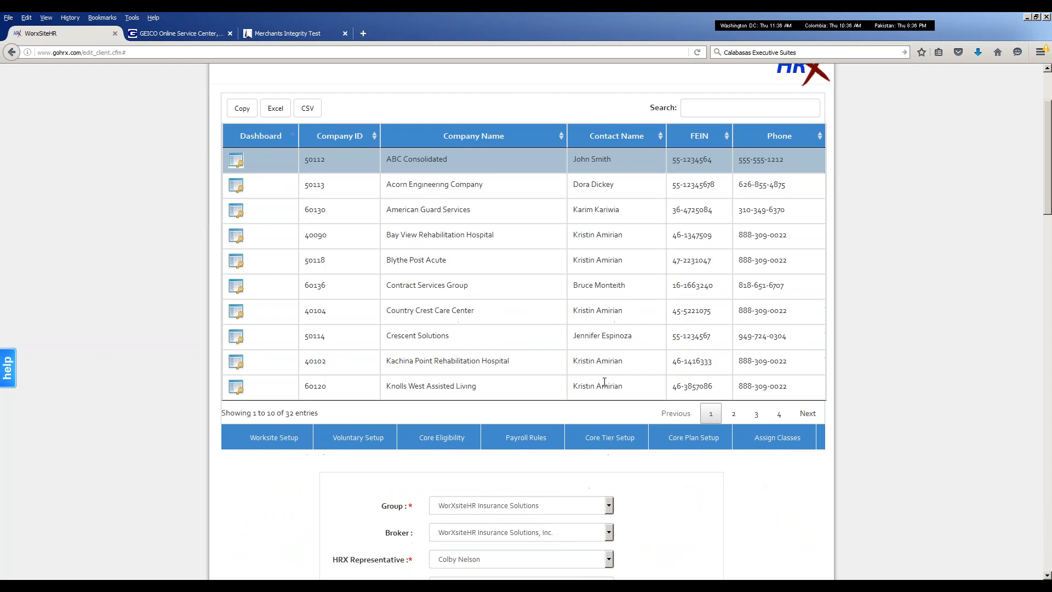
mouse_move(535, 436)
left_click(502, 463)
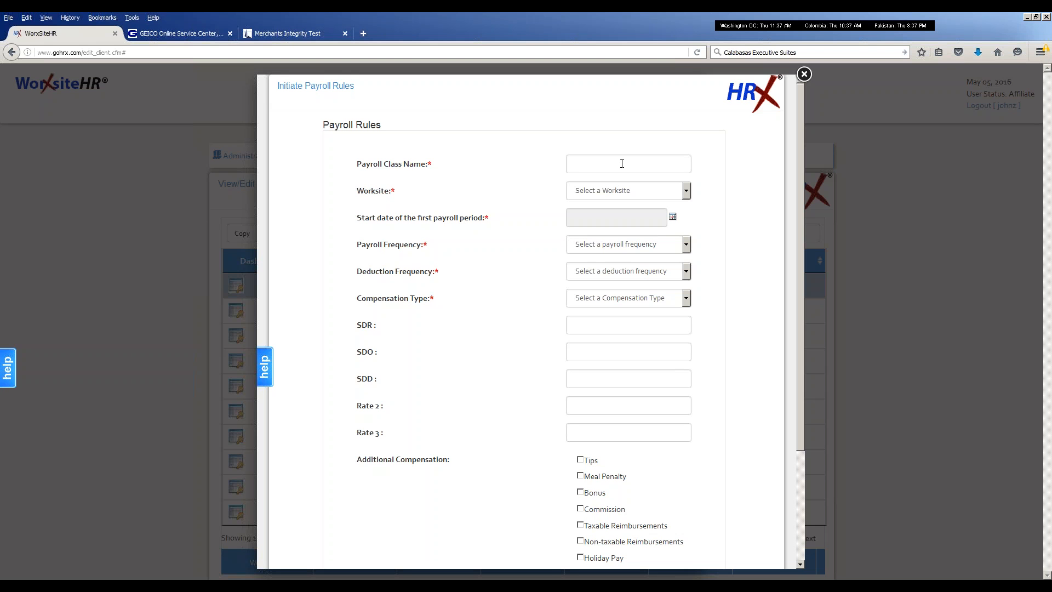
left_click(620, 190)
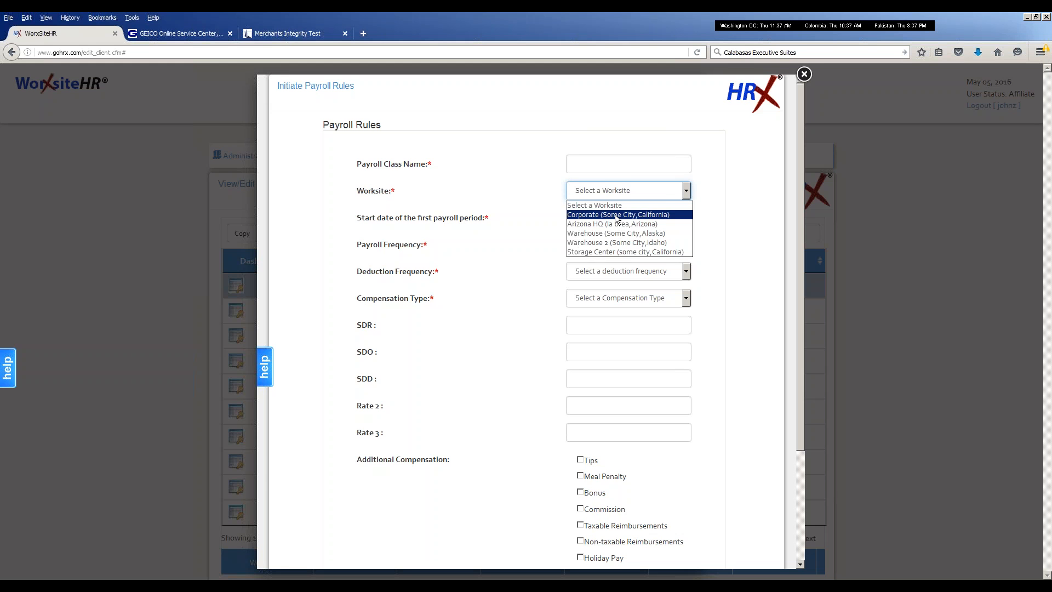
left_click(616, 215)
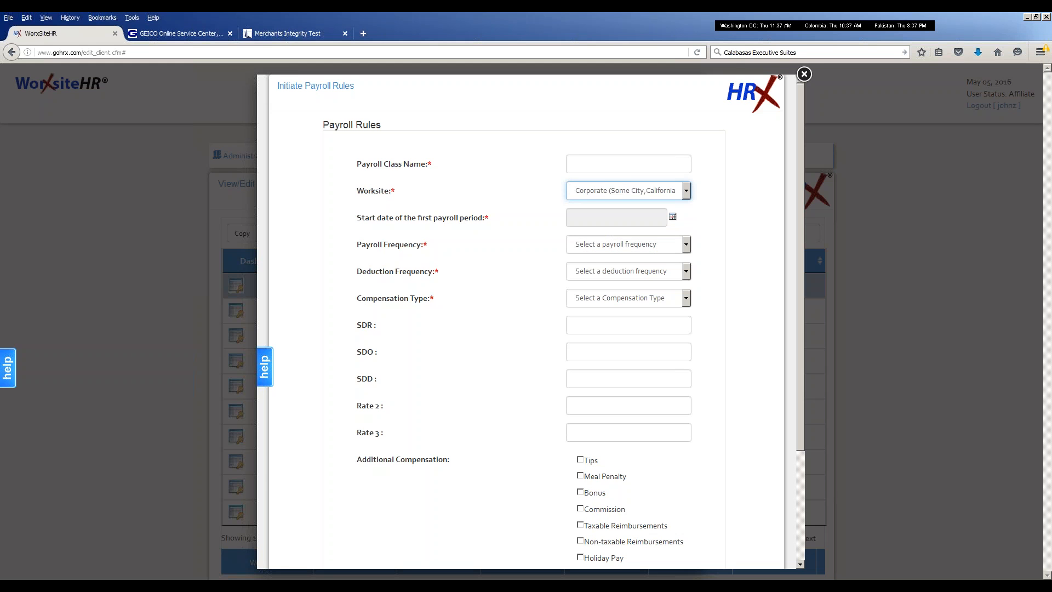
Step: Set the payroll and deduction frequencies to Weekly and the compensation type to Hourly
left_click(648, 244)
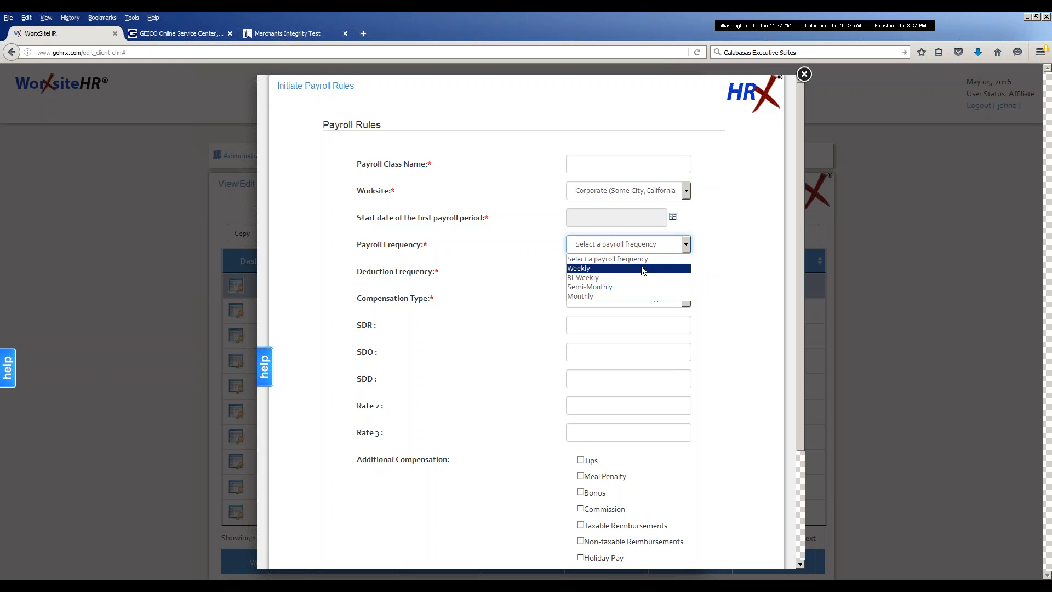
left_click(641, 268)
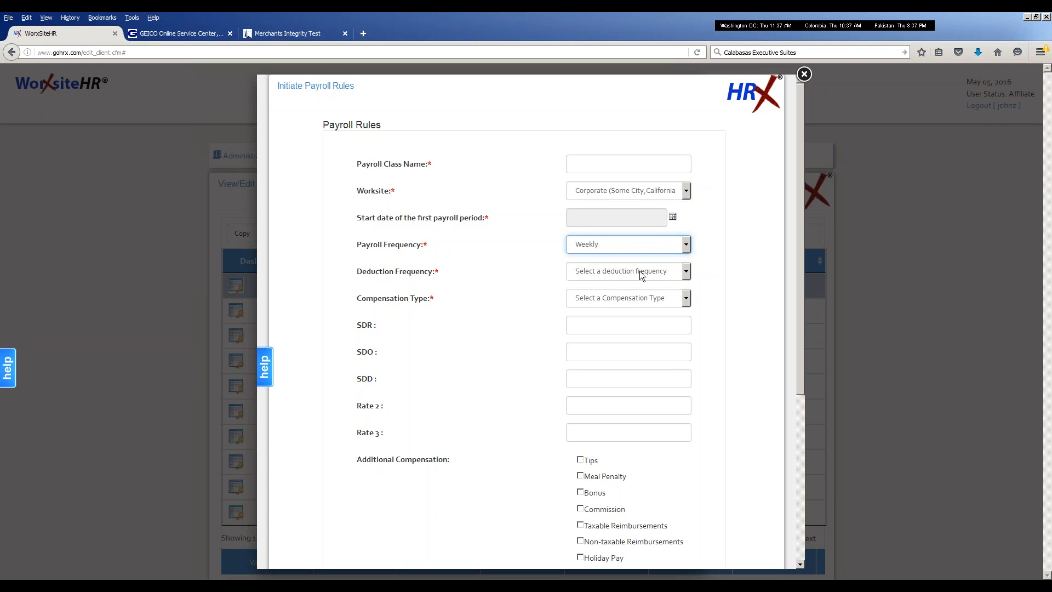
left_click(639, 270)
left_click(636, 296)
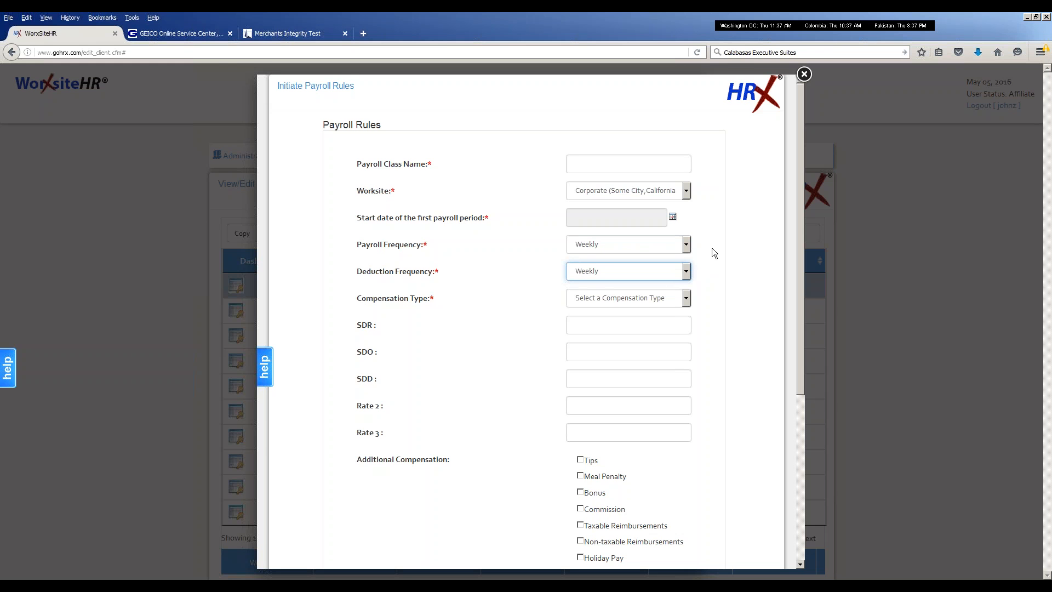
left_click(648, 299)
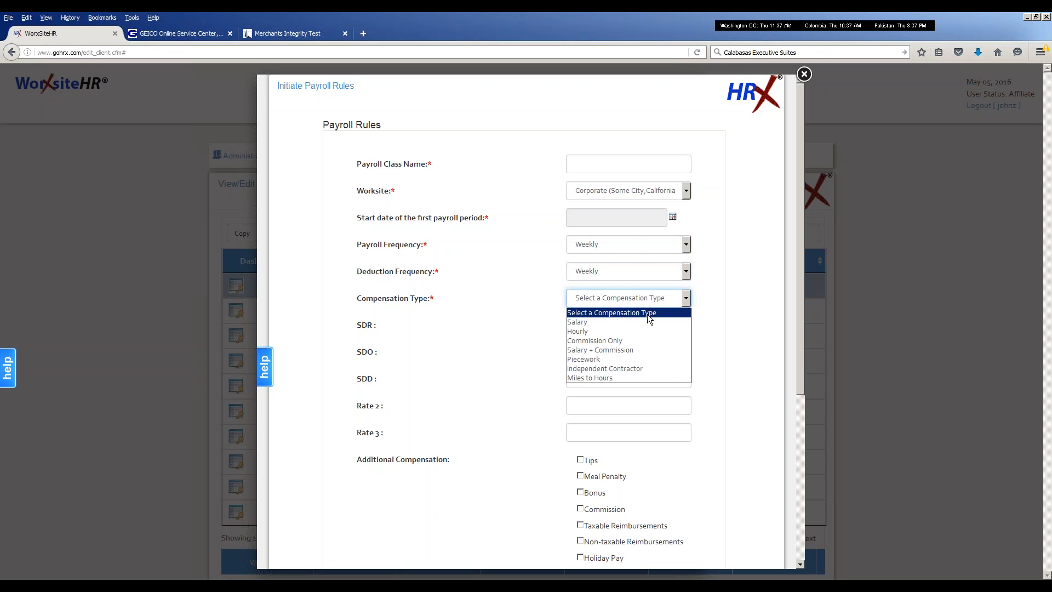
left_click(639, 331)
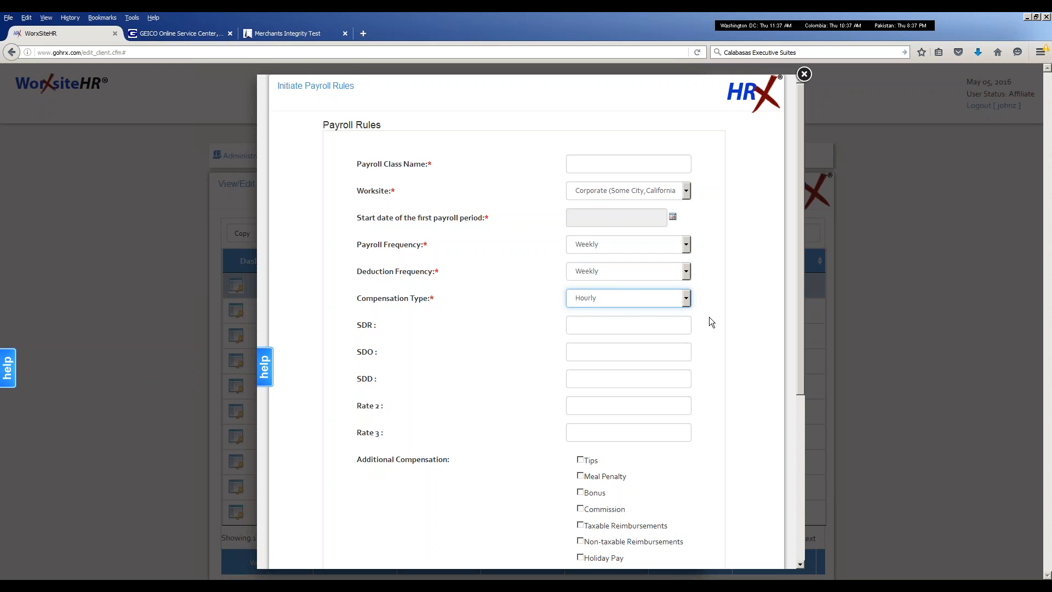
Step: Compare the pay-day fields for Weekly and Semi-Monthly payroll frequency, and close the form without creating the payroll rules
scroll(729, 319, "down", 4)
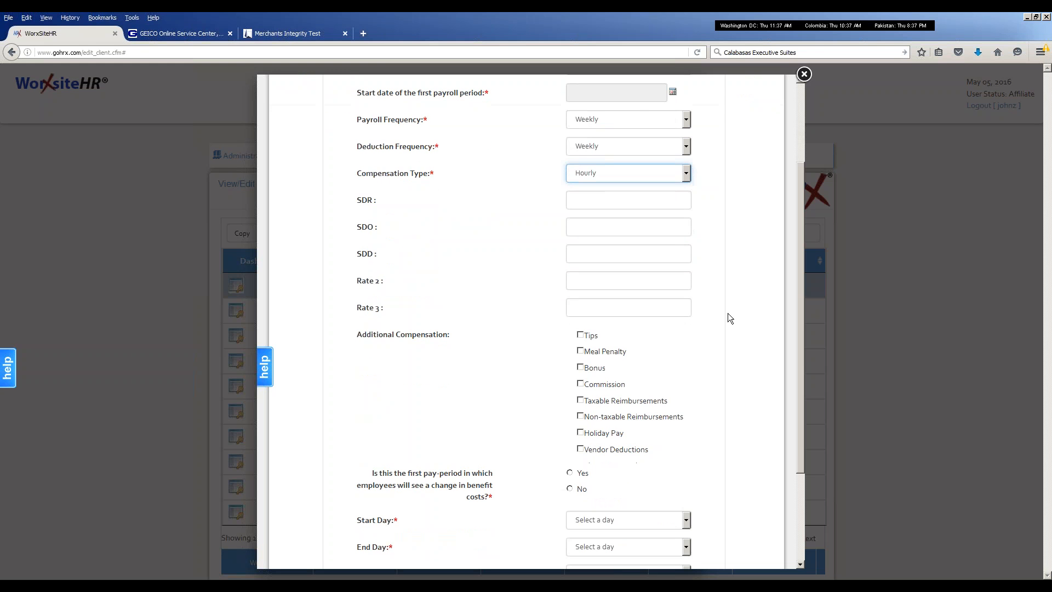
scroll(727, 313, "down", 4)
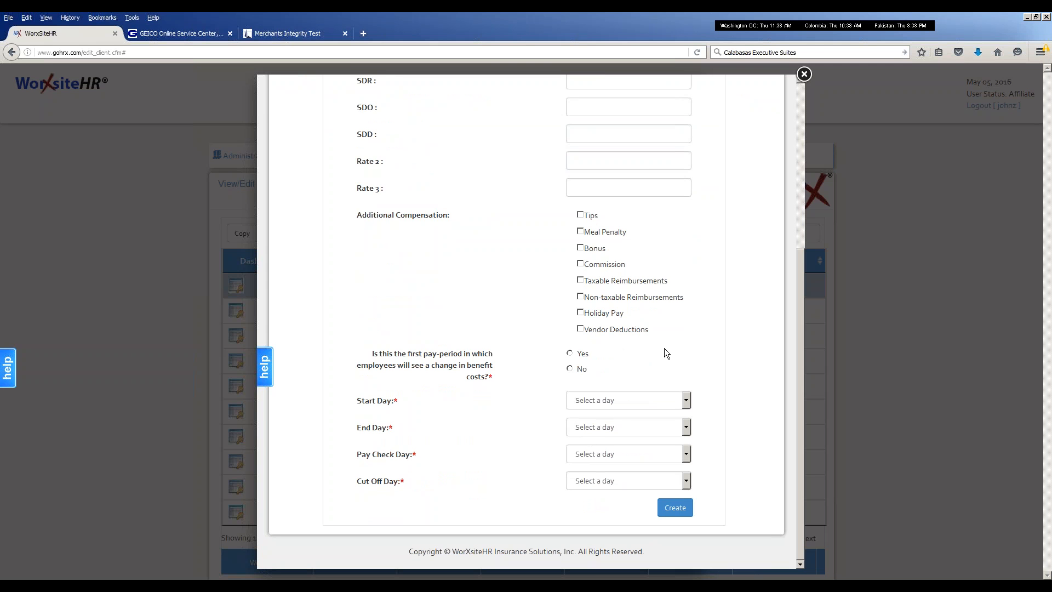
scroll(682, 344, "up", 8)
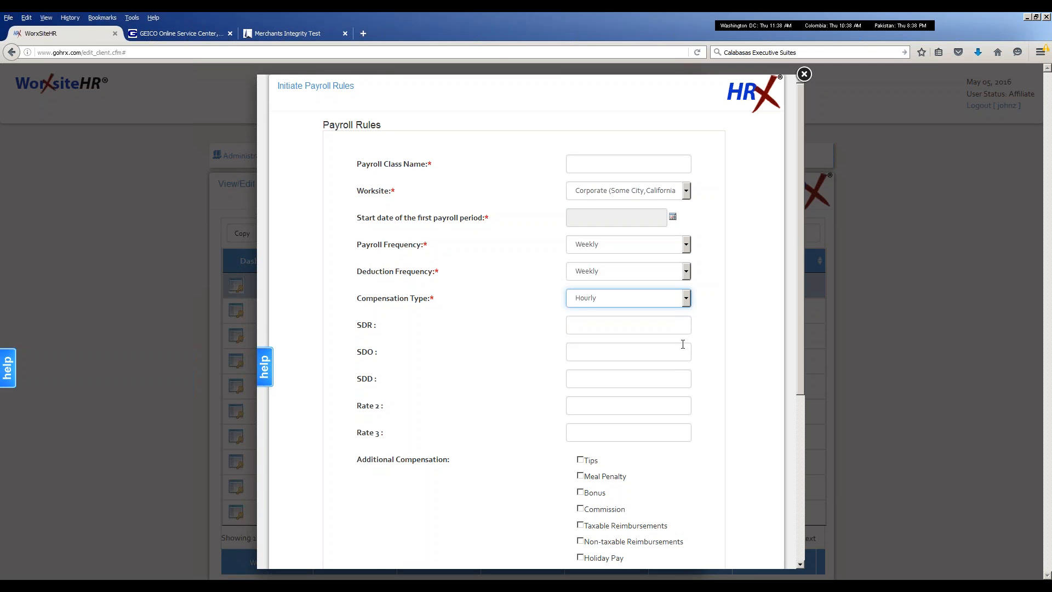
left_click(621, 247)
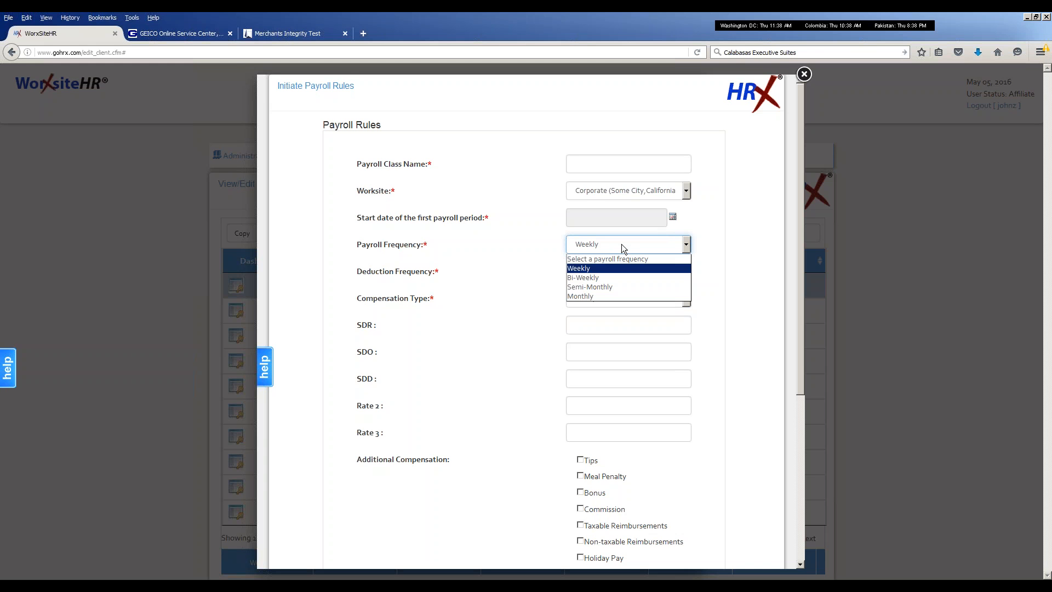
left_click(611, 287)
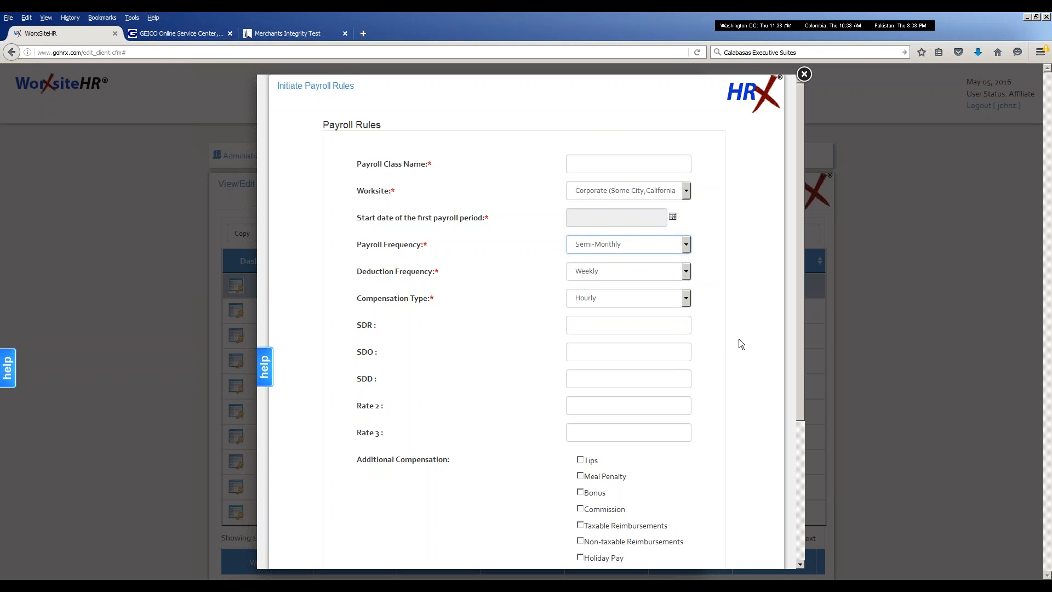
scroll(738, 340, "down", 2)
scroll(738, 339, "down", 4)
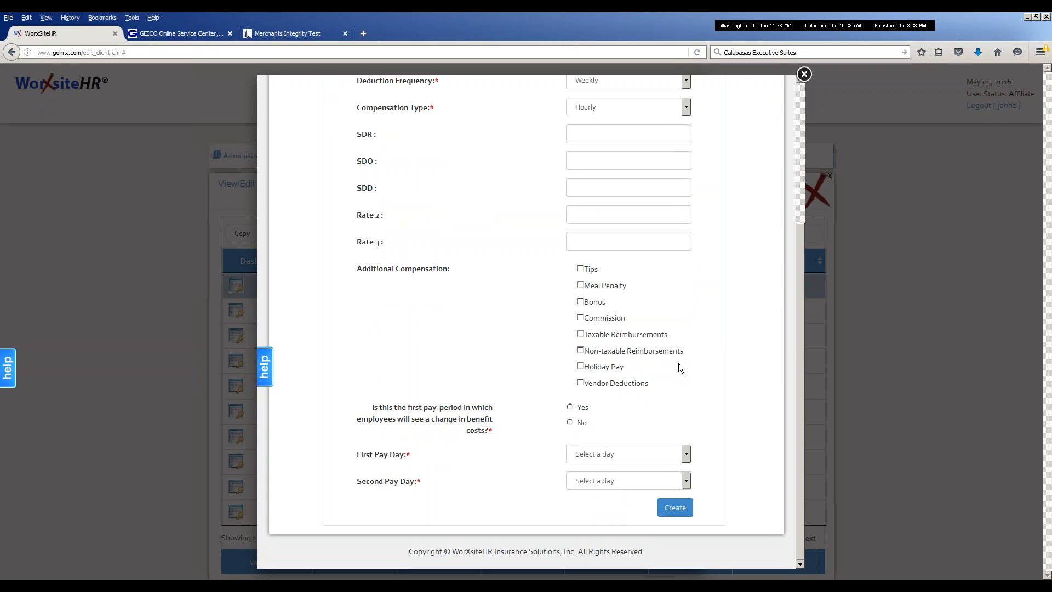
left_click(804, 75)
scroll(844, 126, "down", 3)
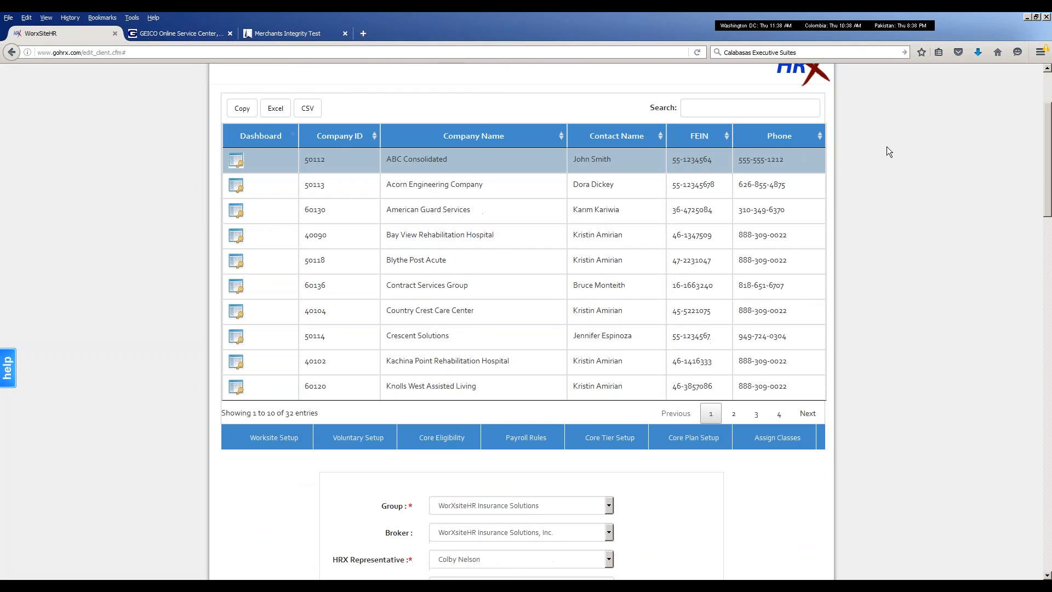
Step: Start a new medical plan for ABC Consolidated with Blue Shield of California as the carrier and Blue Shield HMO as the plan name
left_click(617, 439)
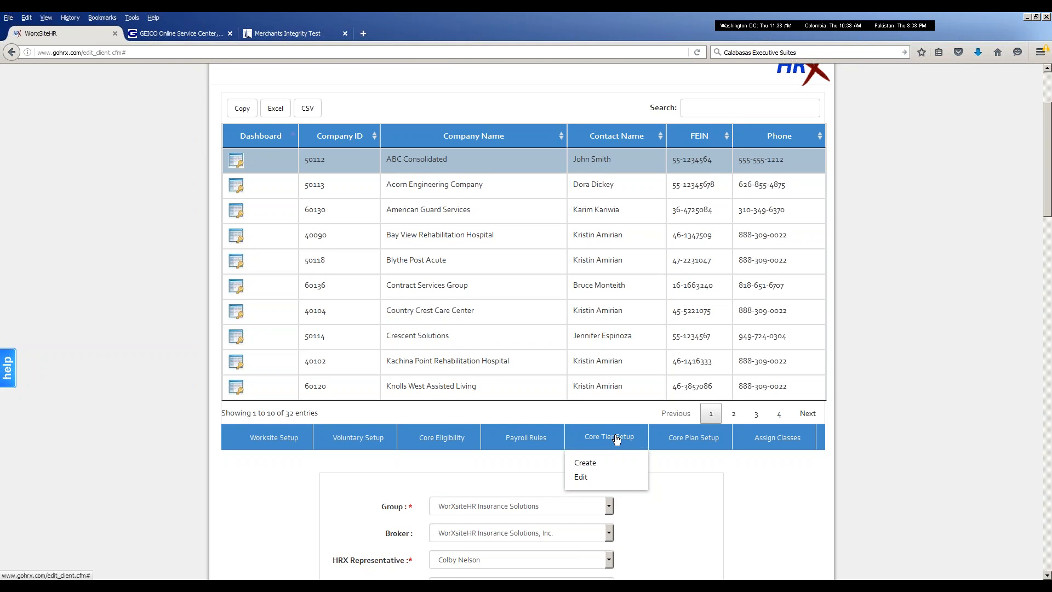
left_click(704, 436)
mouse_move(711, 466)
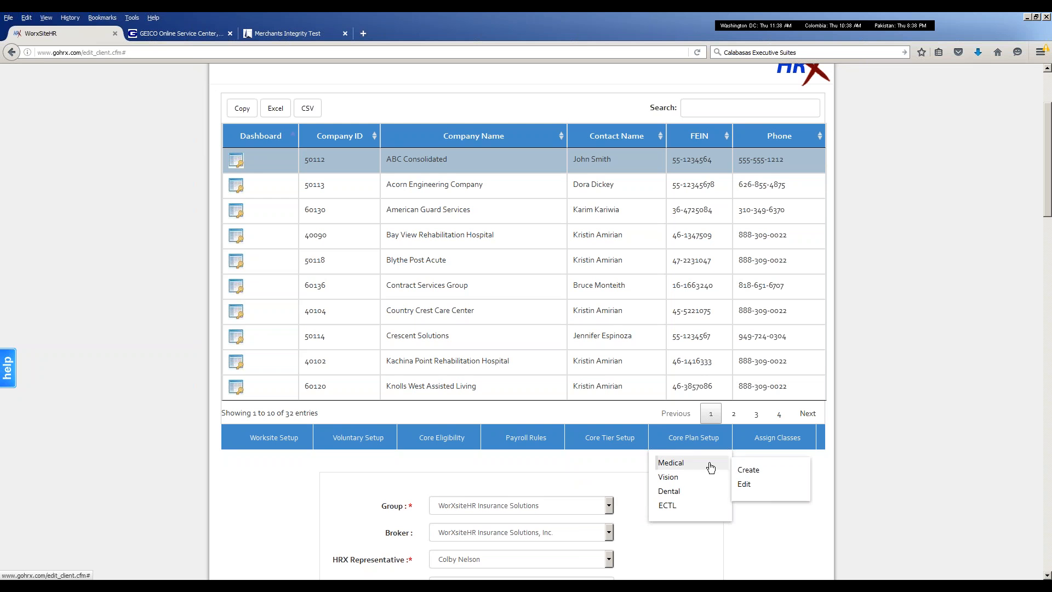
left_click(749, 470)
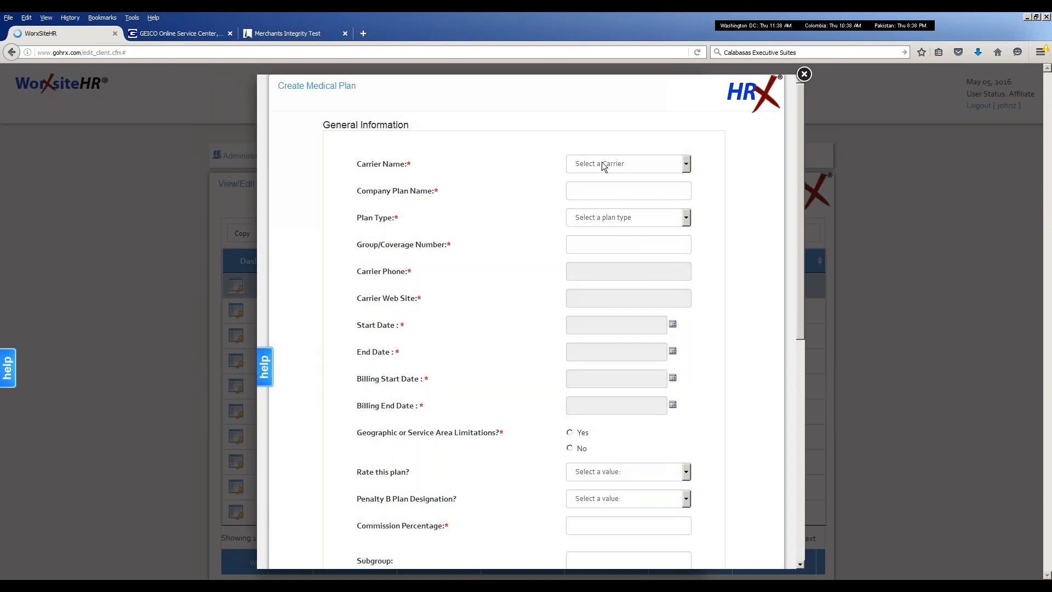
left_click(603, 165)
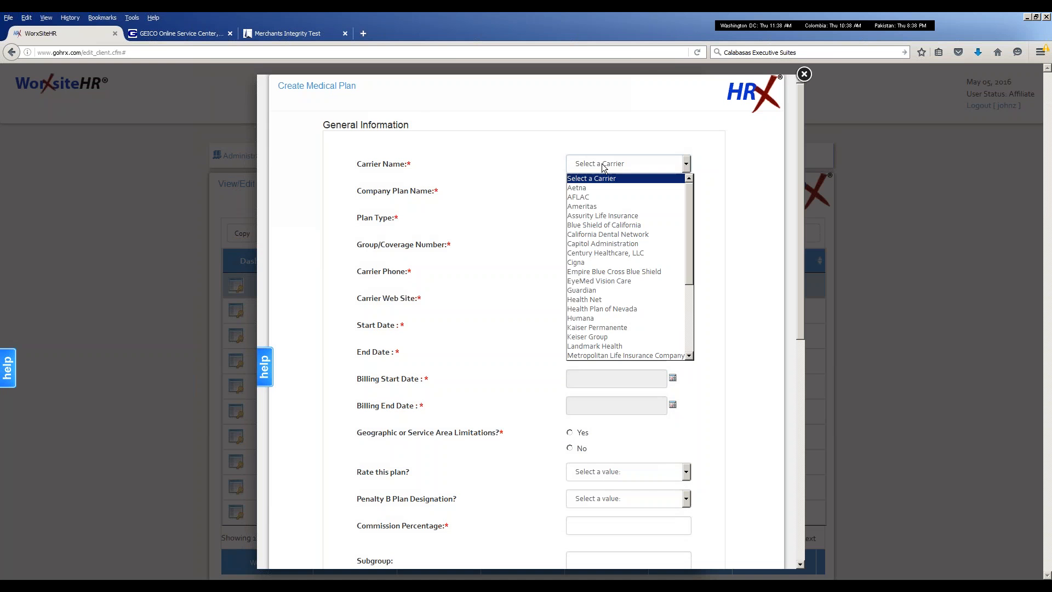
left_click(598, 225)
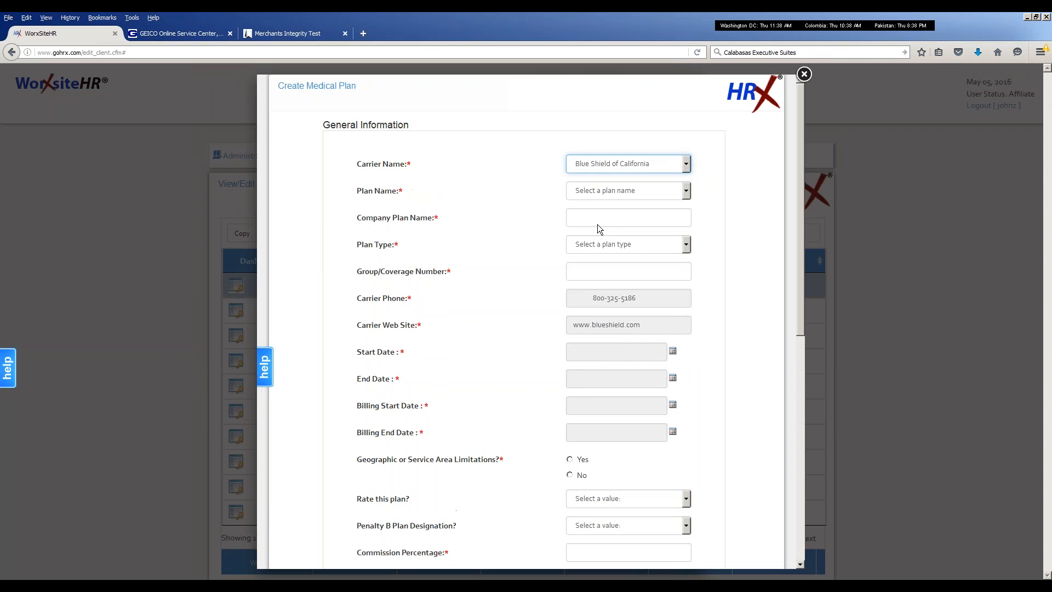
left_click(600, 192)
left_click(601, 211)
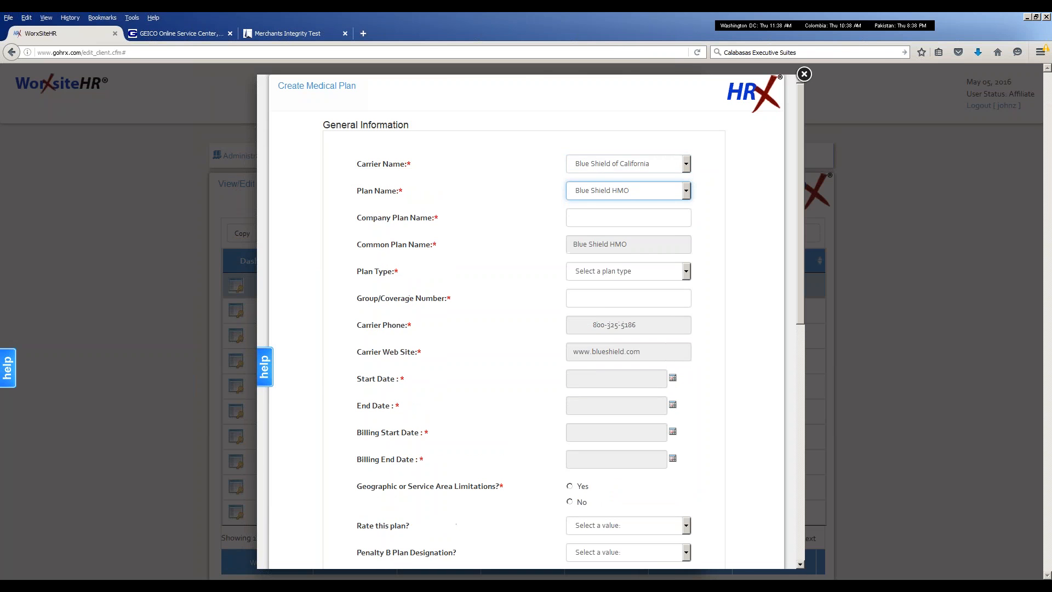
Step: Set the medical plan's type to HMO and check the other plan types offered
left_click(607, 216)
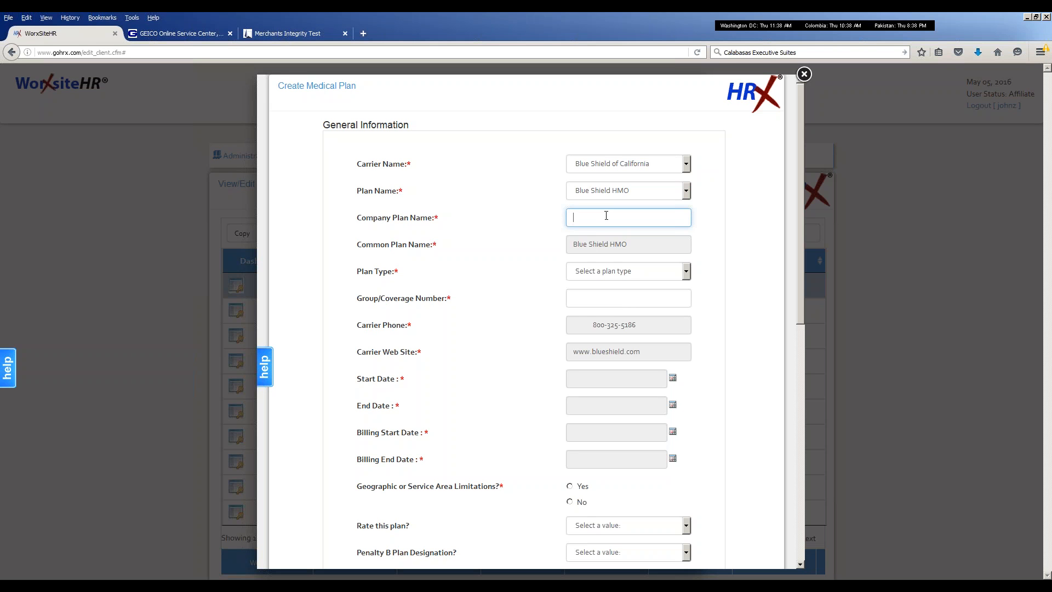
left_click(591, 272)
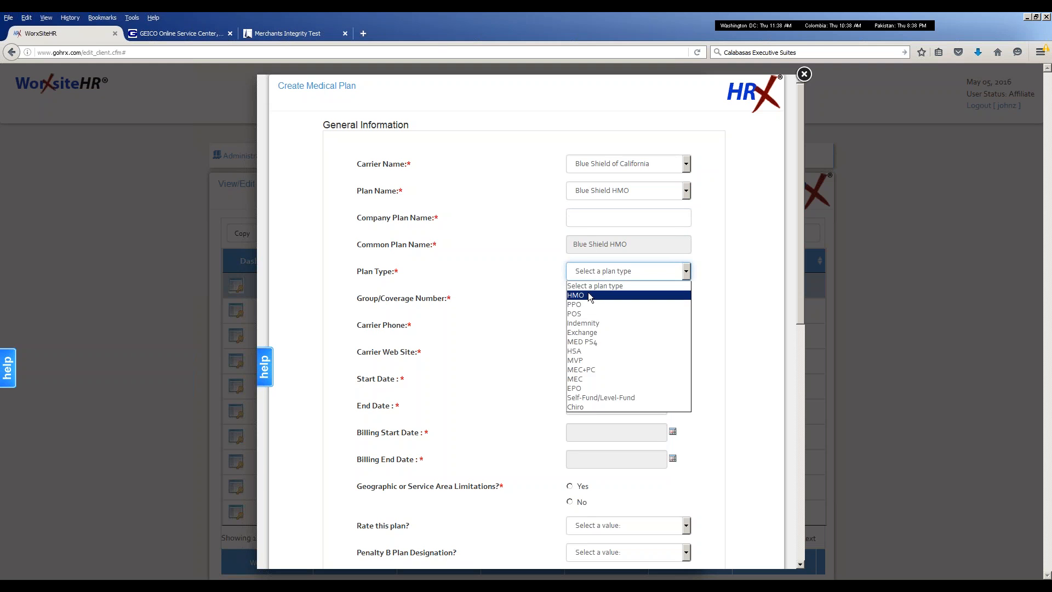
left_click(588, 294)
left_click(596, 274)
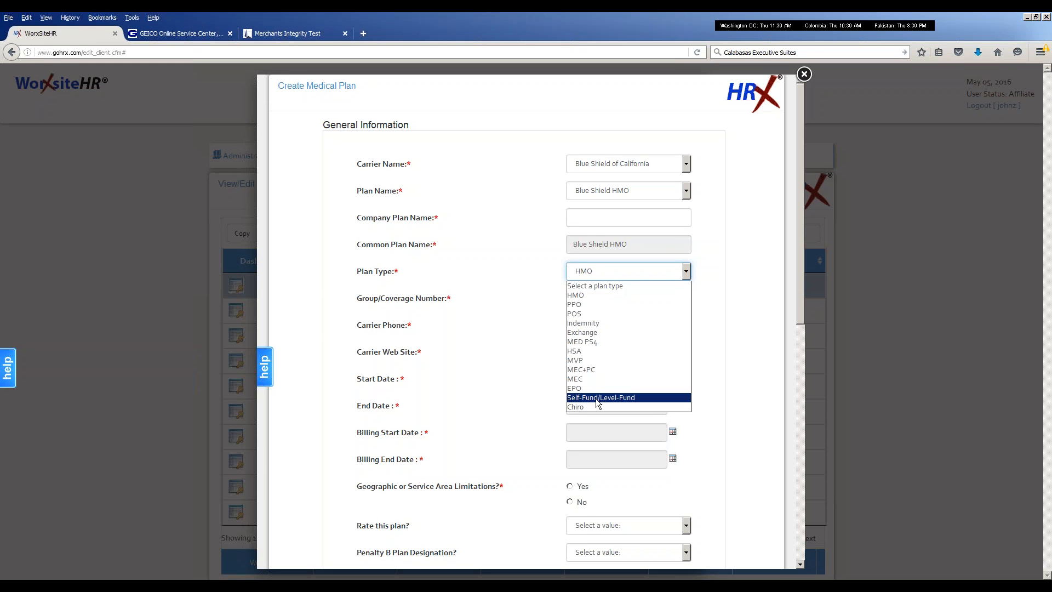
left_click(596, 270)
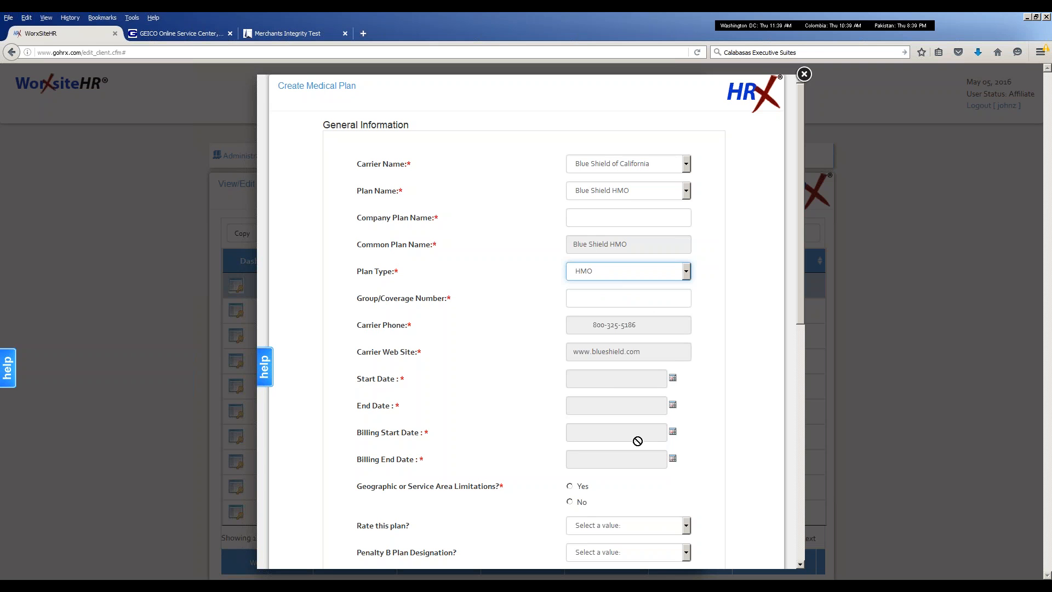
Step: Rate the medical plan 2, set its Penalty B Plan Designation to Yes, and close the form without creating the plan
scroll(638, 441, "down", 5)
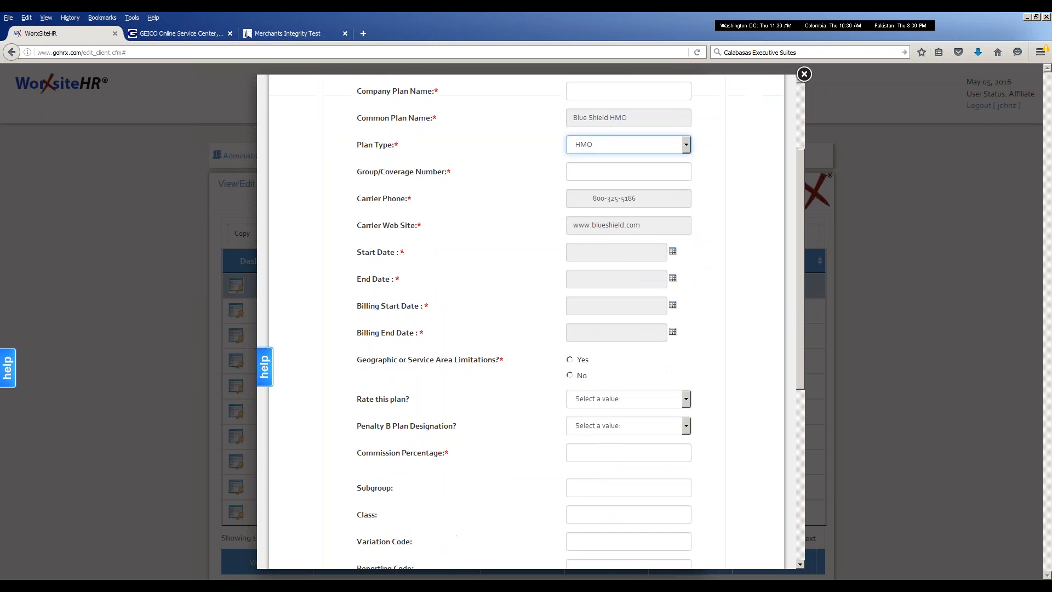
scroll(579, 330, "down", 1)
mouse_move(606, 280)
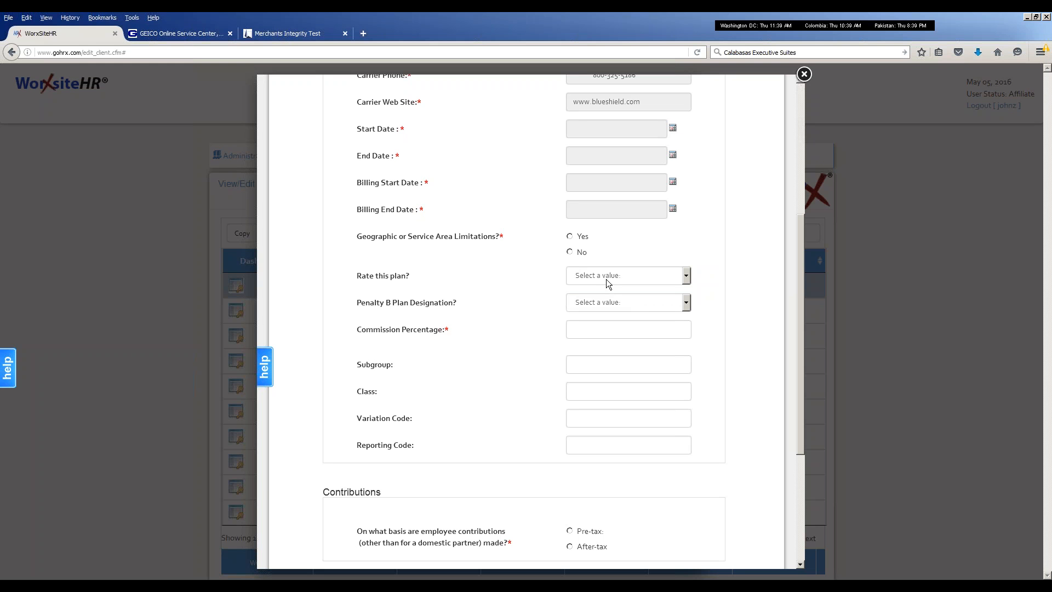
left_click(606, 278)
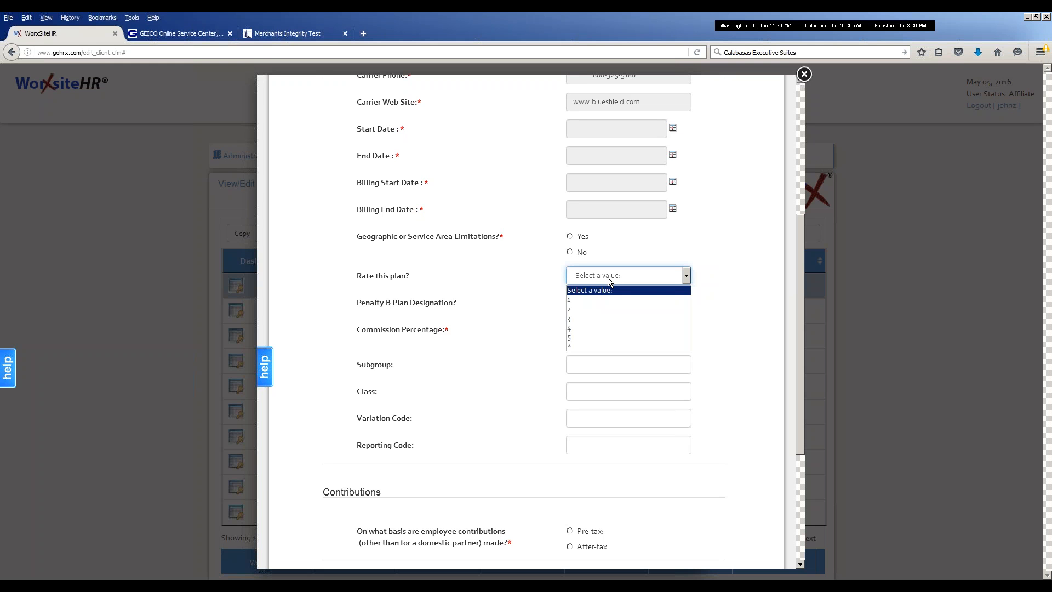
left_click(603, 307)
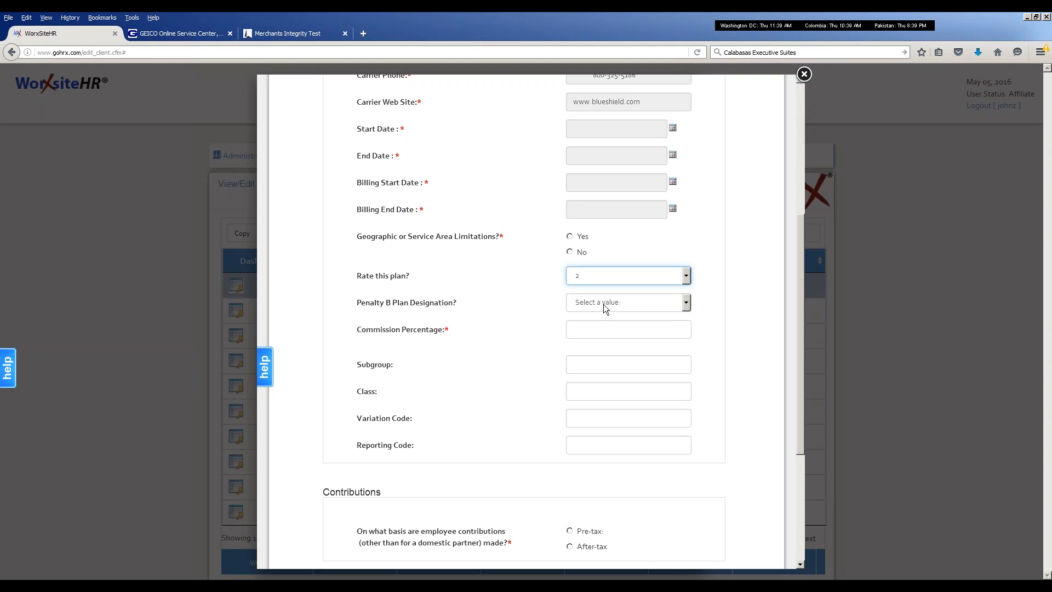
left_click(604, 307)
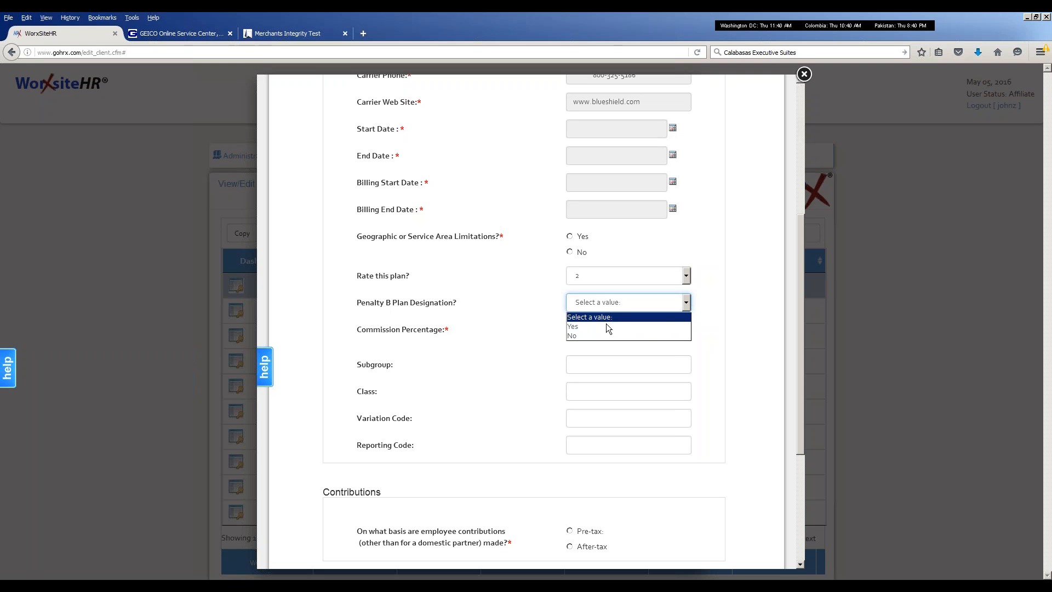
left_click(606, 327)
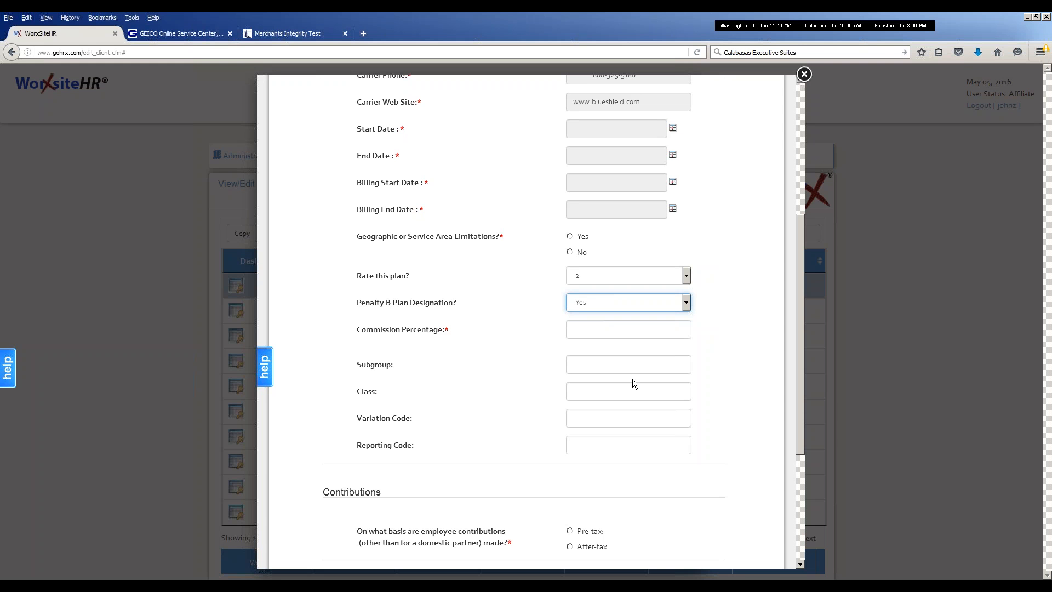
scroll(632, 380, "down", 5)
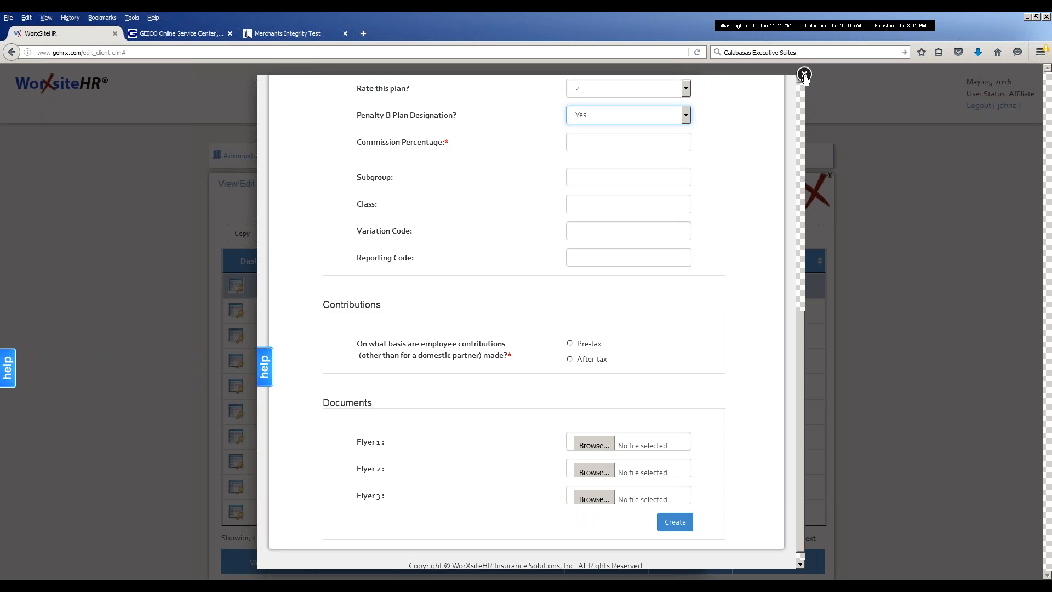
left_click(804, 75)
Step: Open the assignment of classes to plans for ABC Consolidated with Core Benefits as the benefit type
scroll(887, 239, "down", 4)
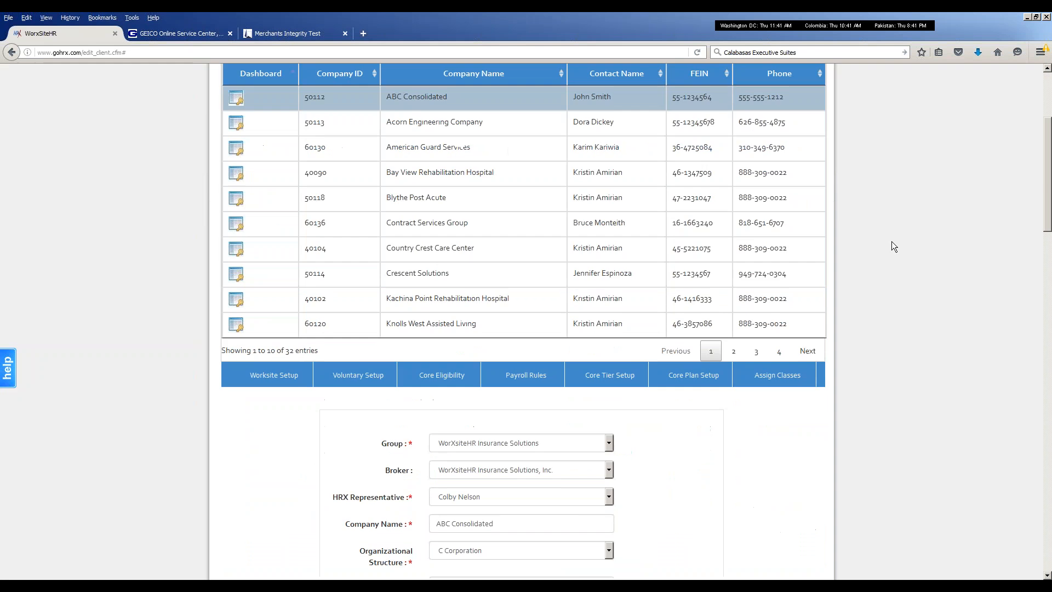
scroll(892, 246, "down", 1)
mouse_move(787, 318)
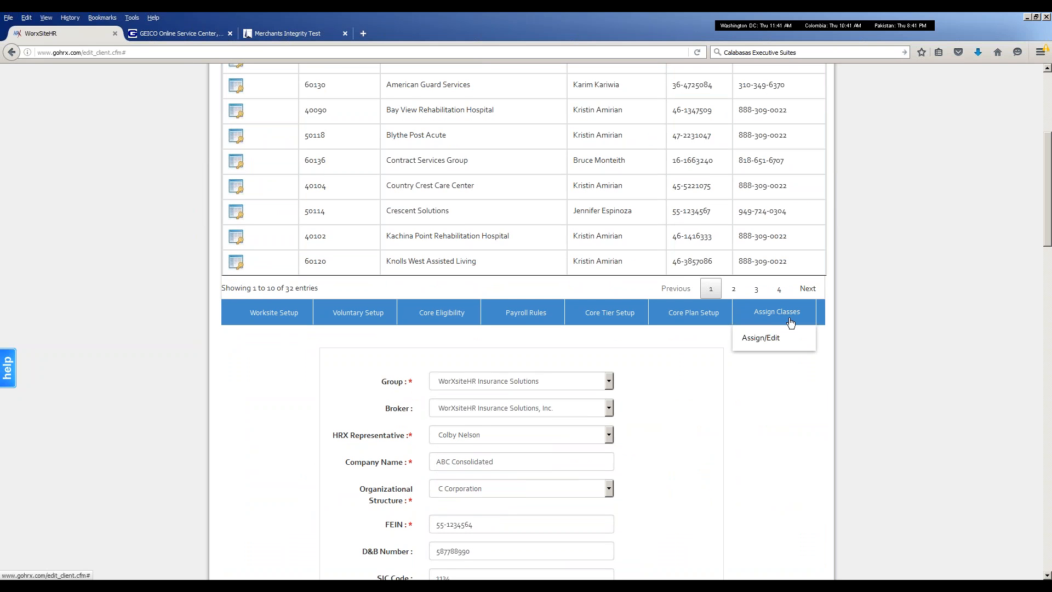
left_click(771, 339)
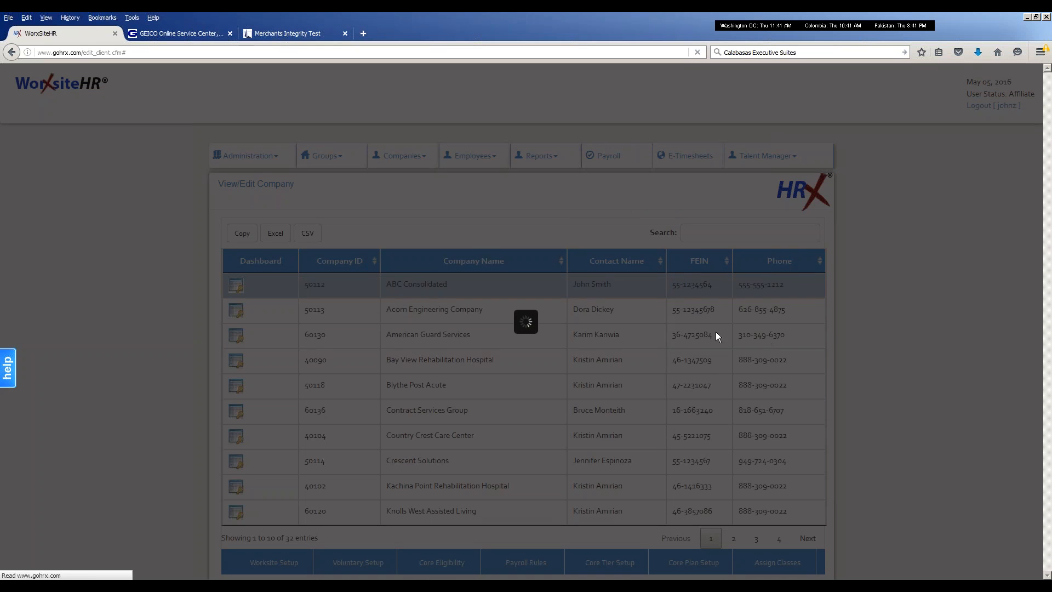
left_click(660, 317)
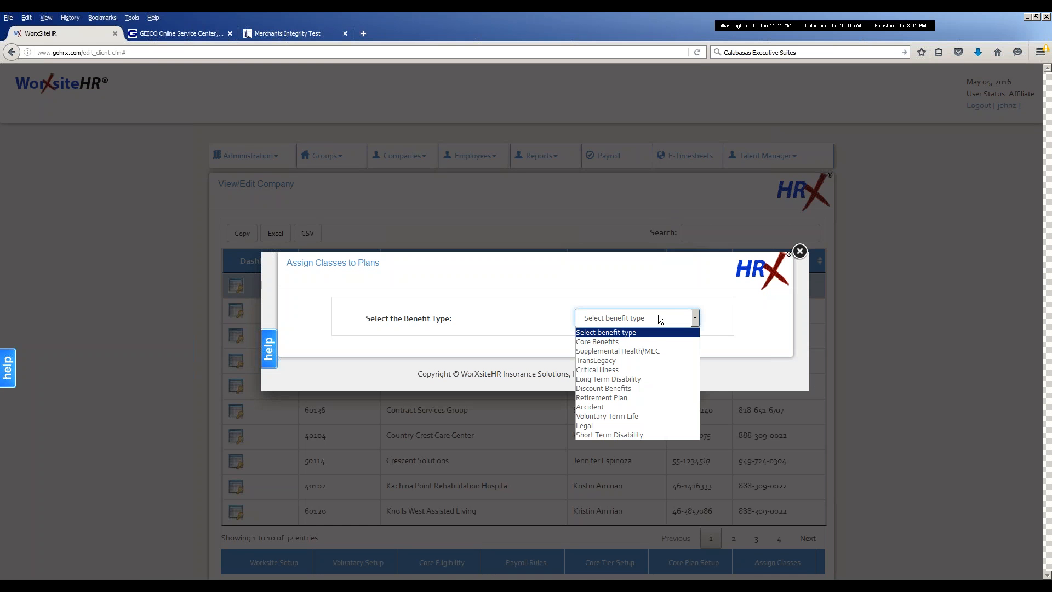
left_click(640, 341)
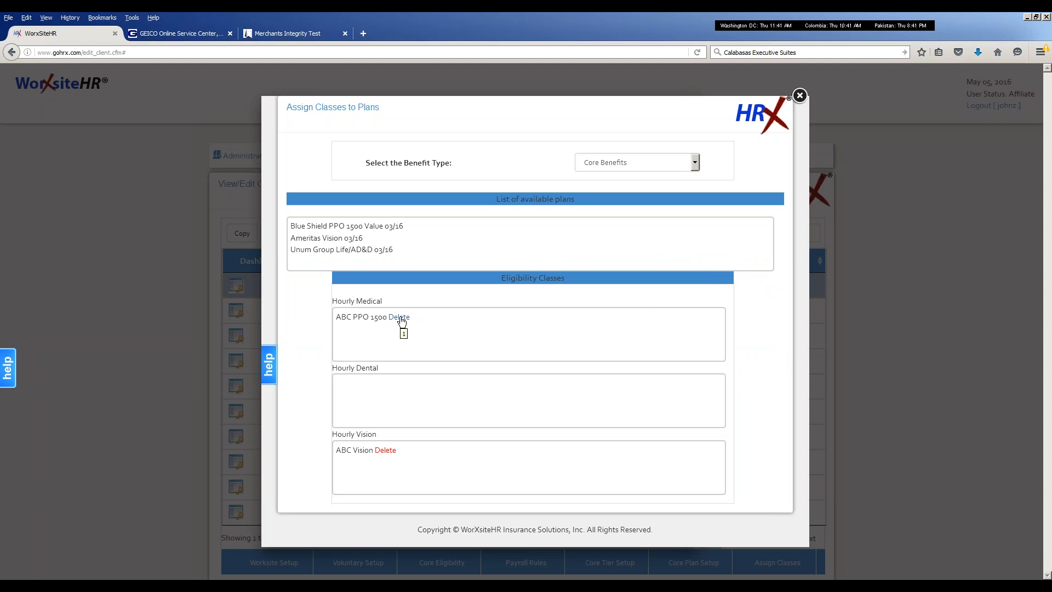
Step: Replace ABC PPO 1500 with Blue Shield PPO 1500 Value 03/16 in the Hourly Medical eligibility class and close the assignment form
left_click(401, 318)
left_click(537, 304)
left_click_drag(365, 226, 438, 332)
left_click(537, 303)
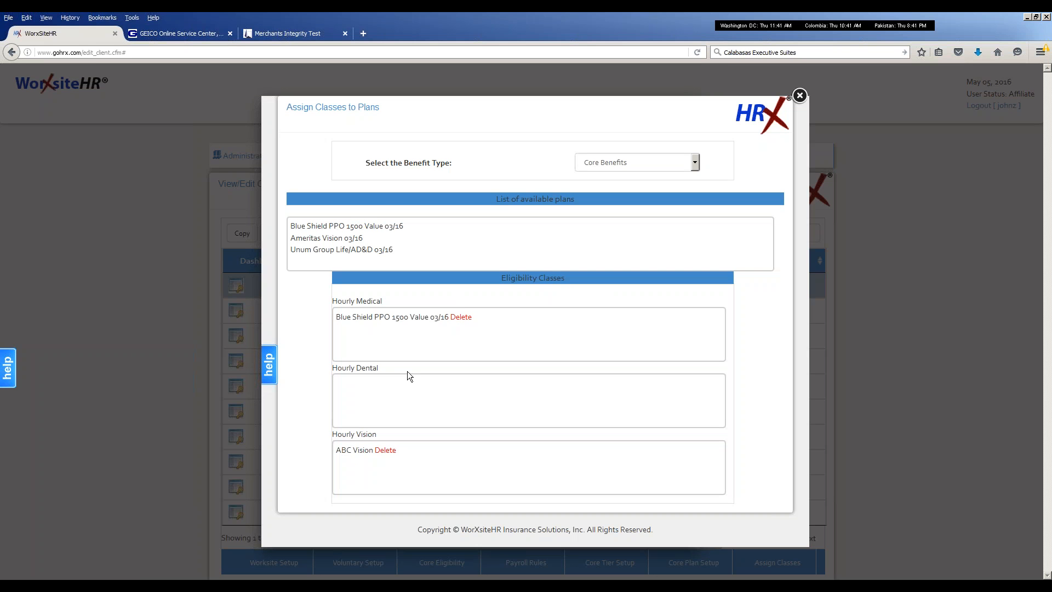
left_click(800, 97)
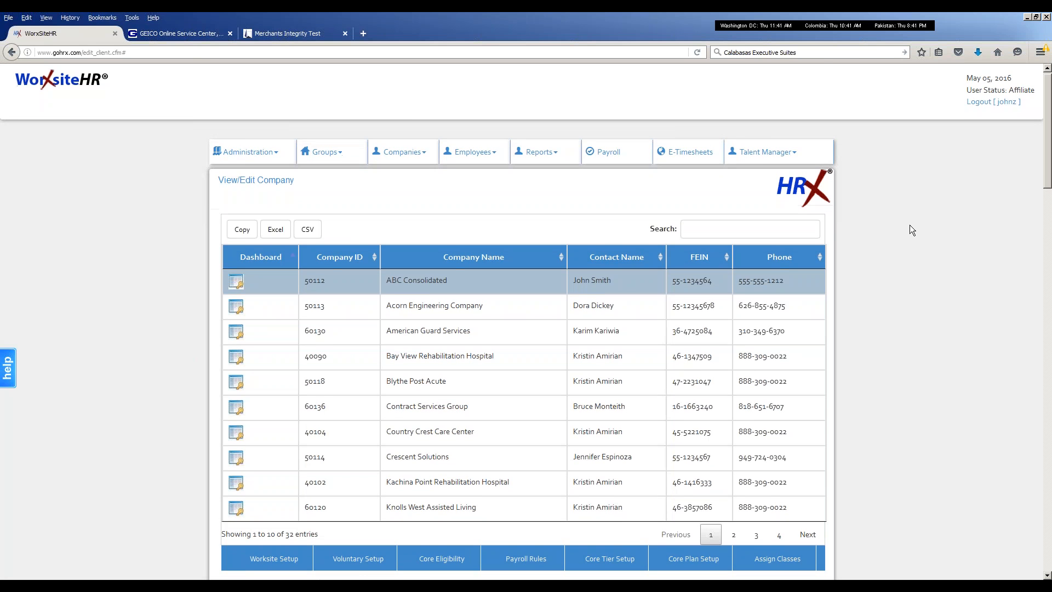
Step: Review ABC Consolidated's company details, primary contact fields, HourGuard lookback and notification settings, and benefit plan information
scroll(910, 224, "down", 6)
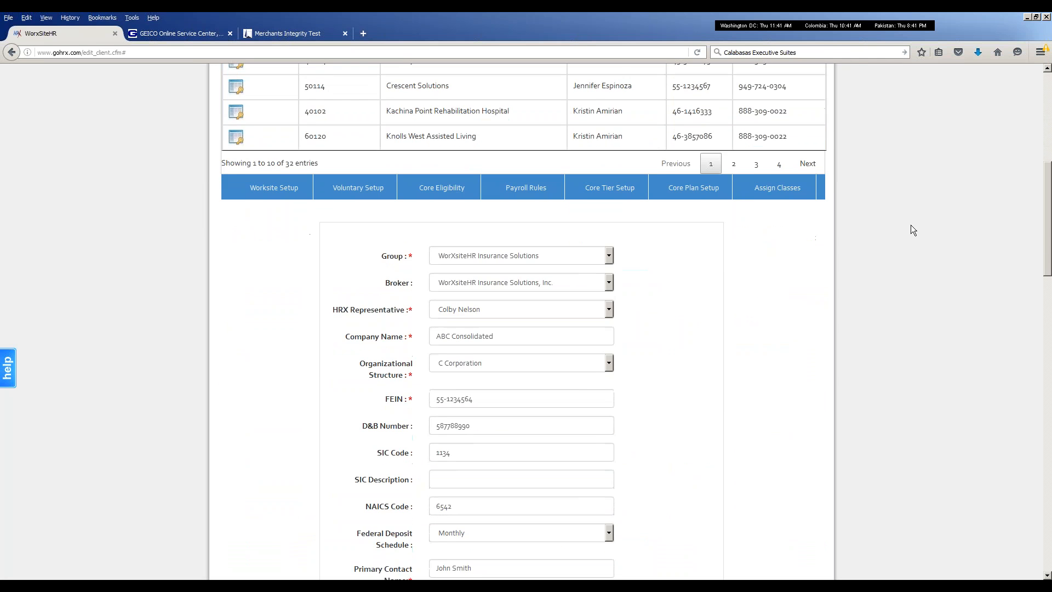
scroll(912, 229, "down", 2)
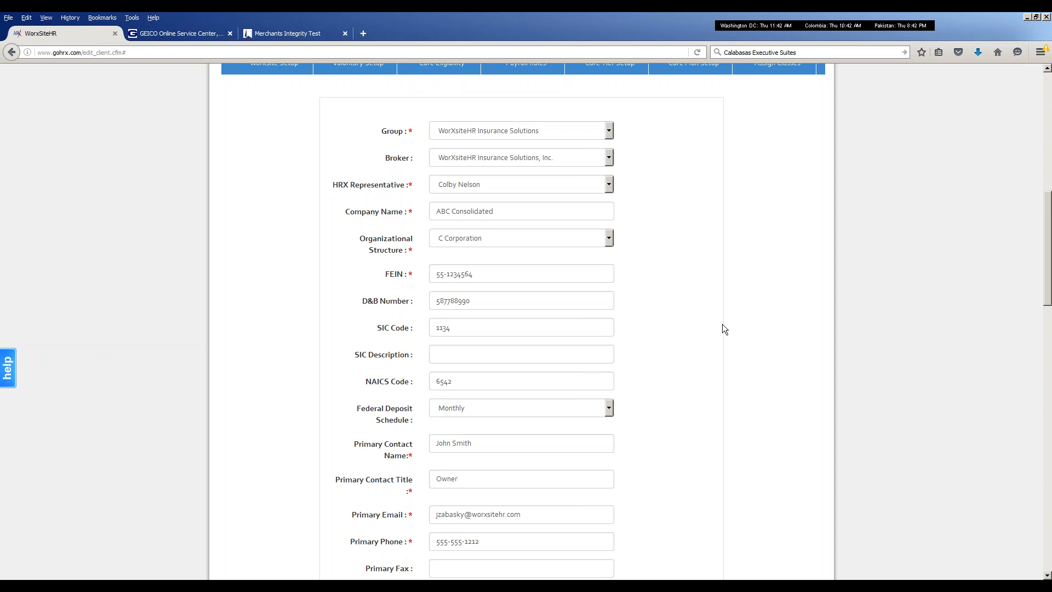
scroll(723, 324, "down", 3)
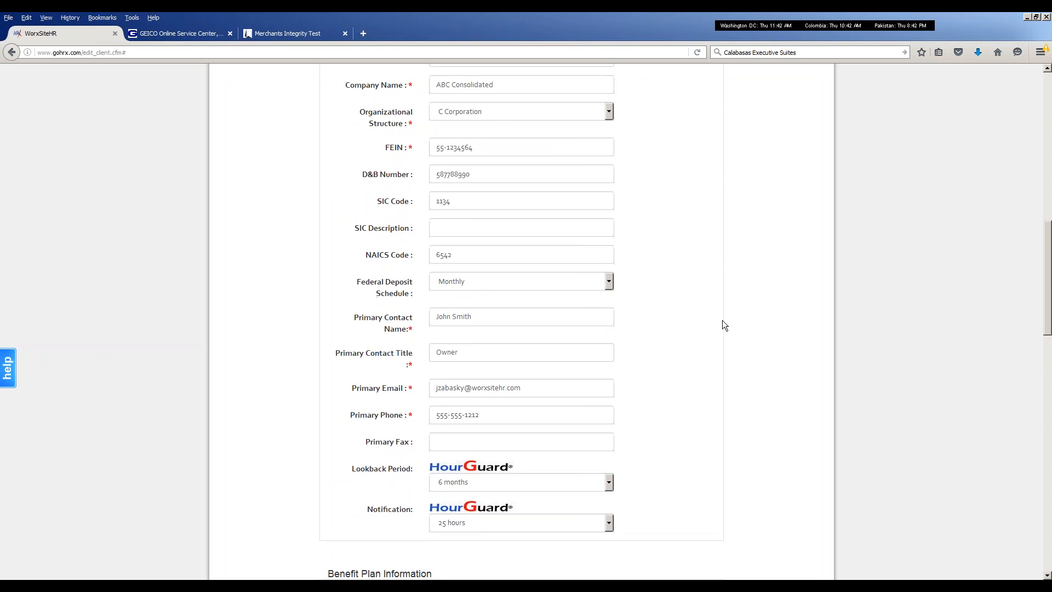
scroll(722, 320, "down", 7)
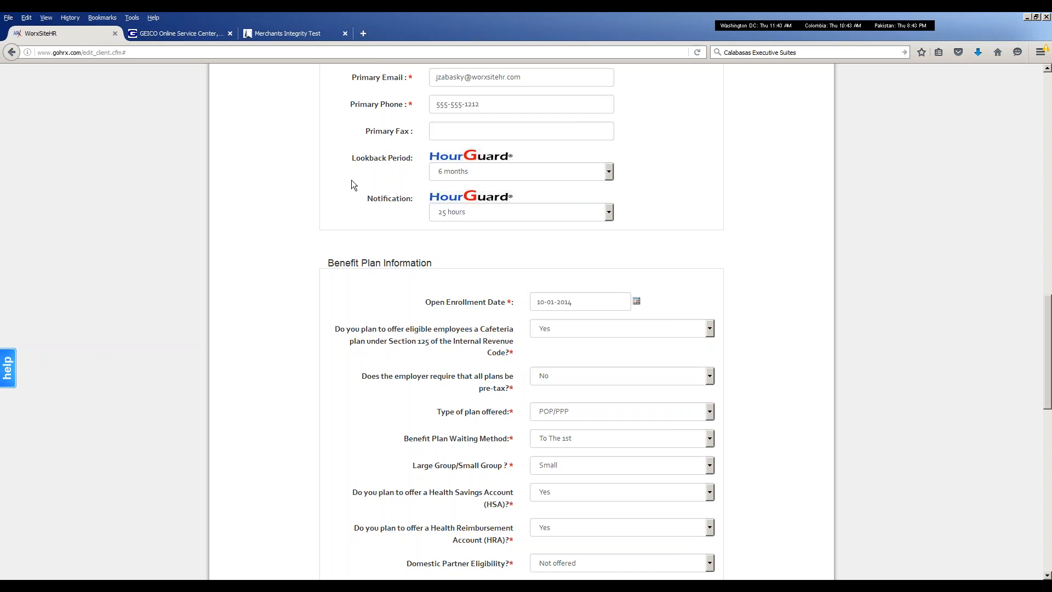
scroll(310, 194, "down", 5)
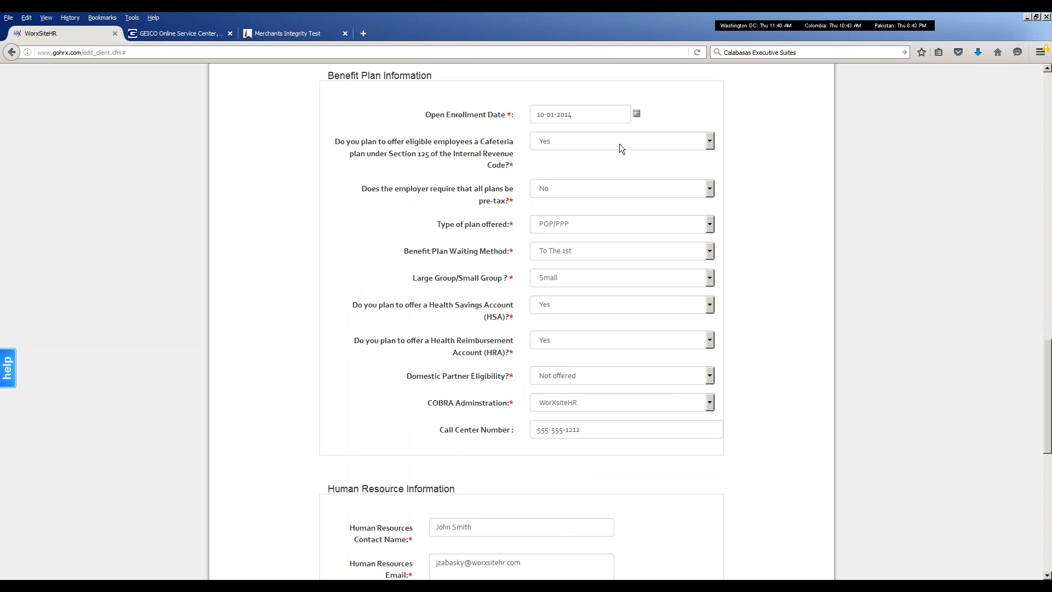
Step: Check the choices for type of plan offered, benefit plan waiting method and COBRA administration, keeping POP/PPP, To The 1st and WorXsiteHR
left_click(606, 232)
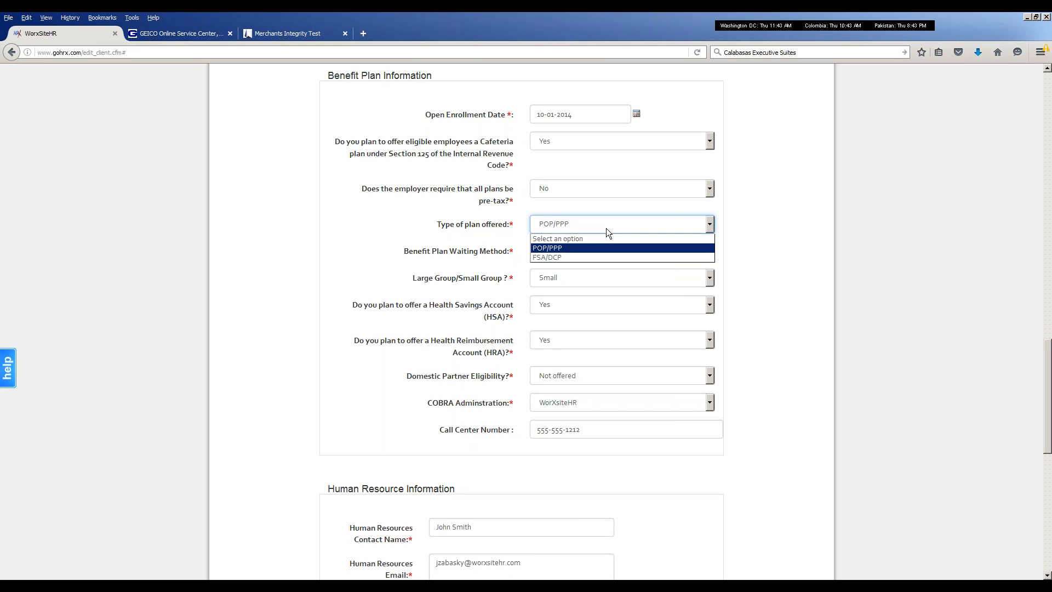
left_click(606, 229)
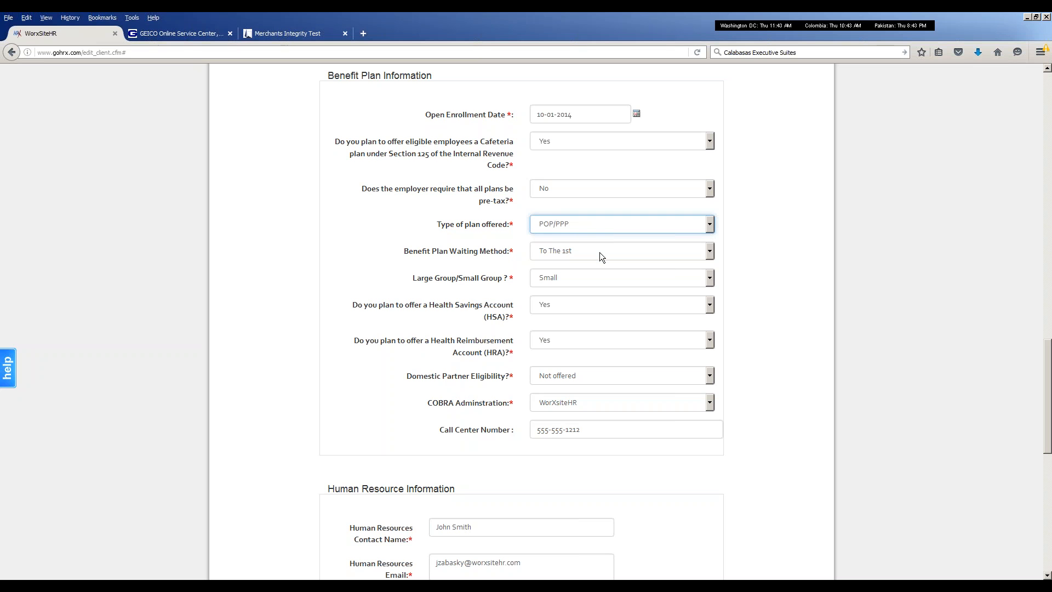
left_click(600, 251)
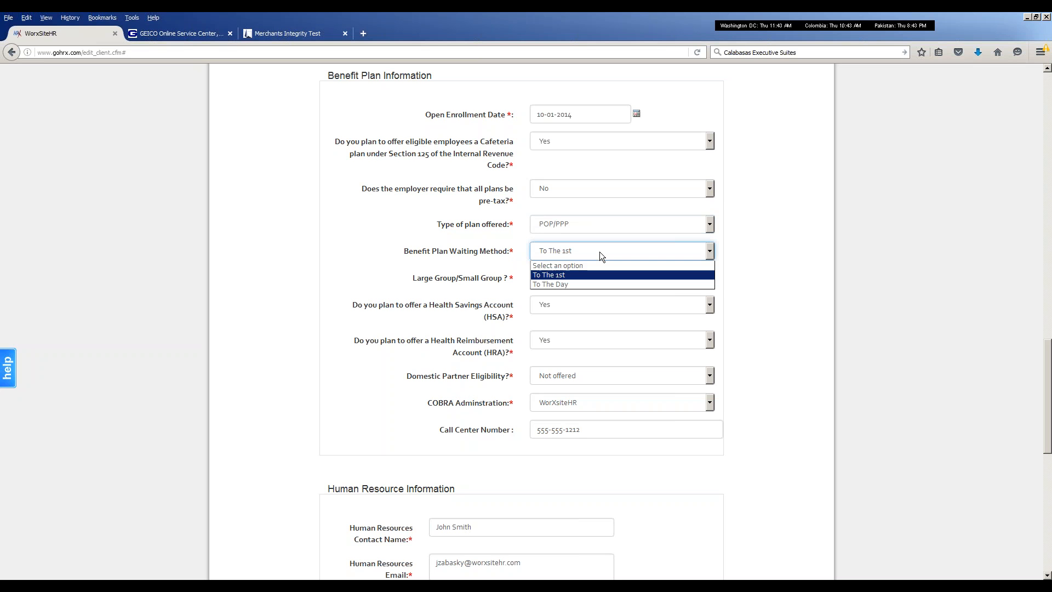
left_click(600, 251)
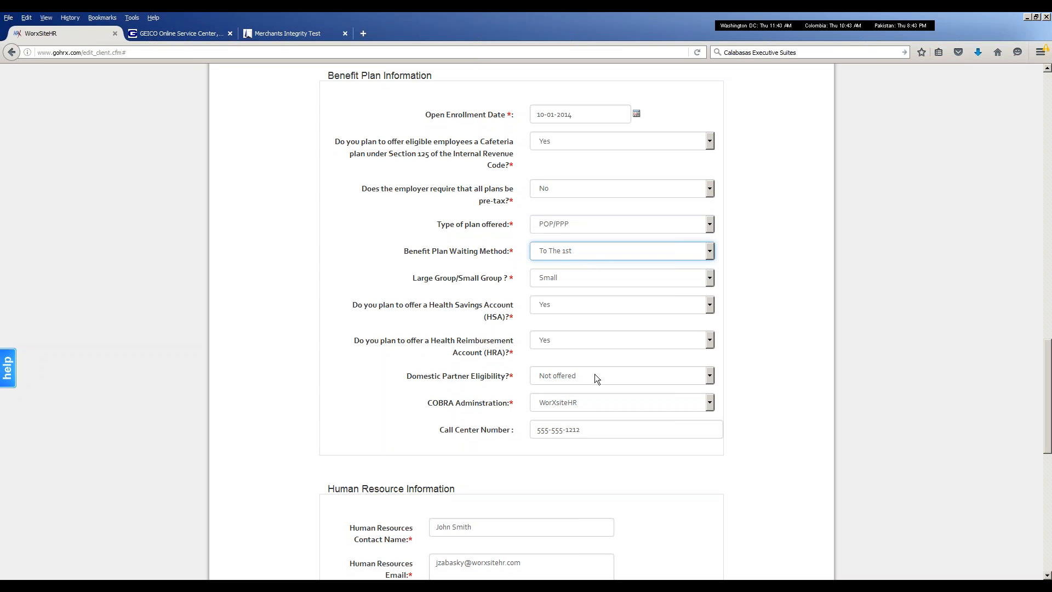
left_click(603, 404)
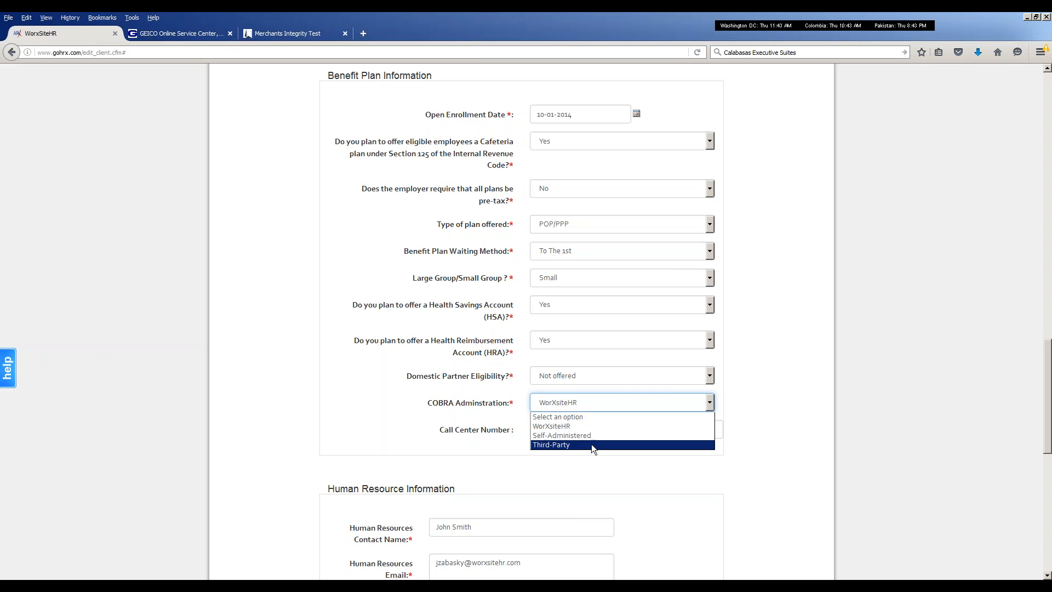
left_click(592, 425)
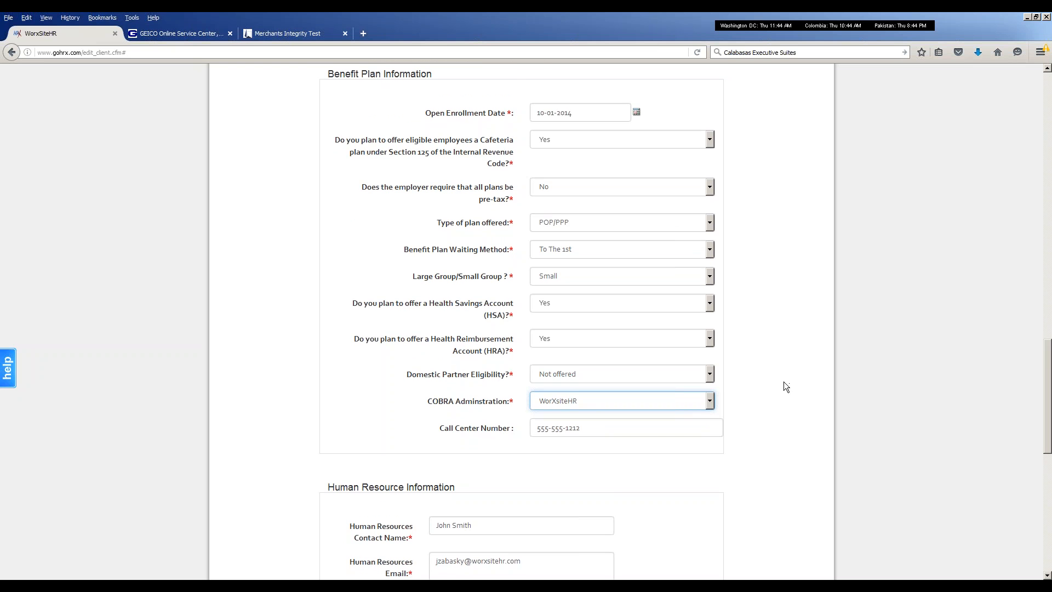
Step: Review the Human Resource and Payroll Processing information, setting Union Employees to Yes
scroll(783, 382, "down", 2)
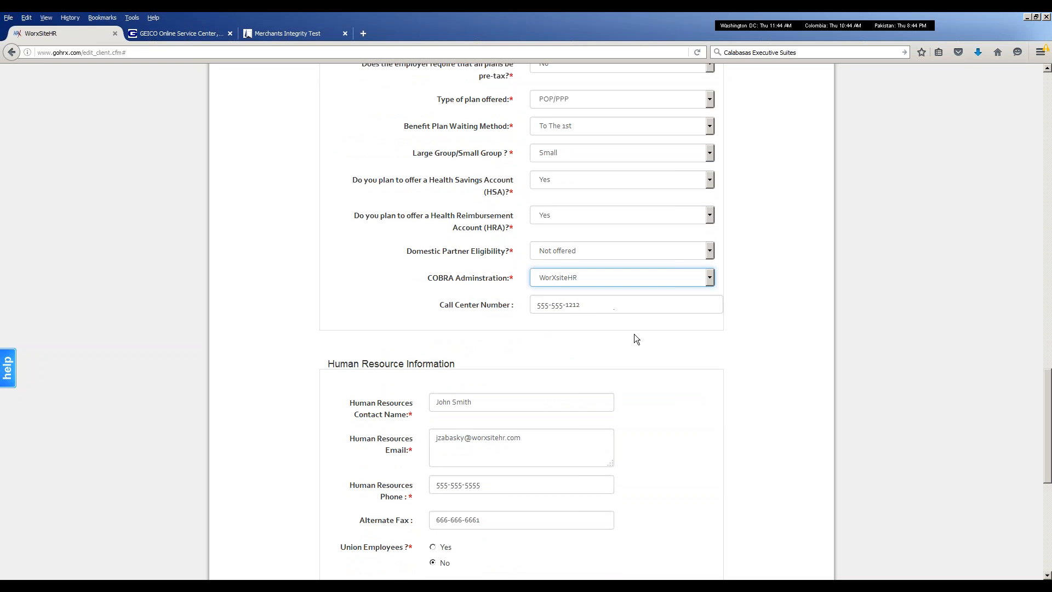
scroll(639, 340, "down", 3)
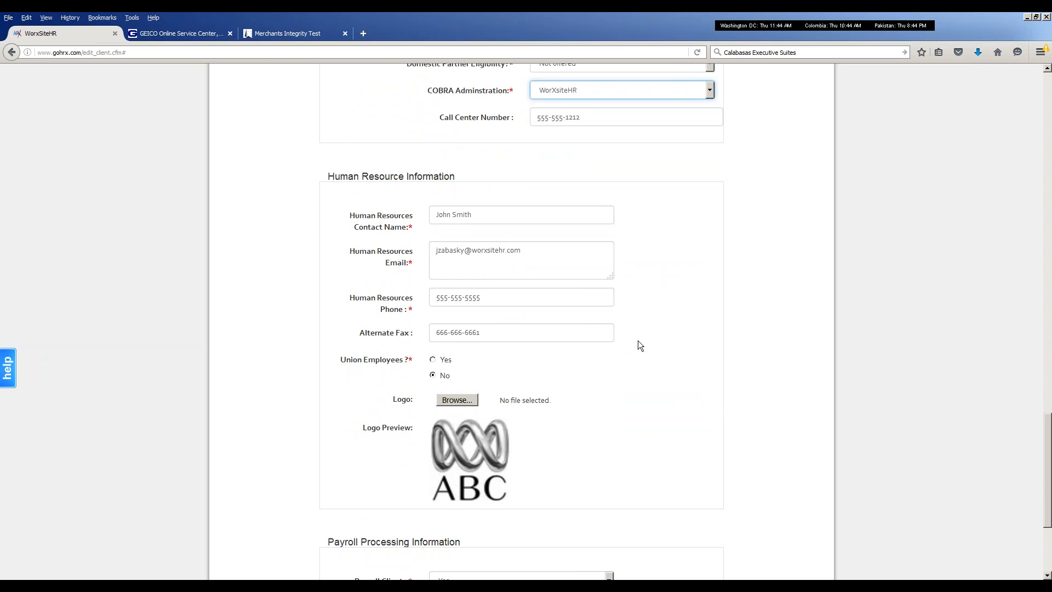
left_click(557, 253)
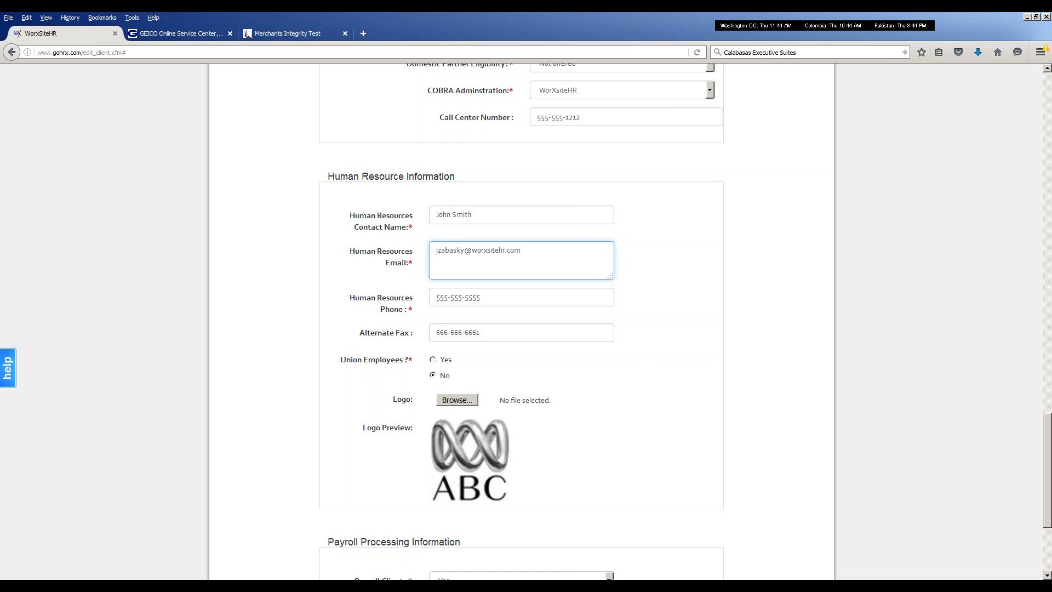
scroll(716, 292, "down", 4)
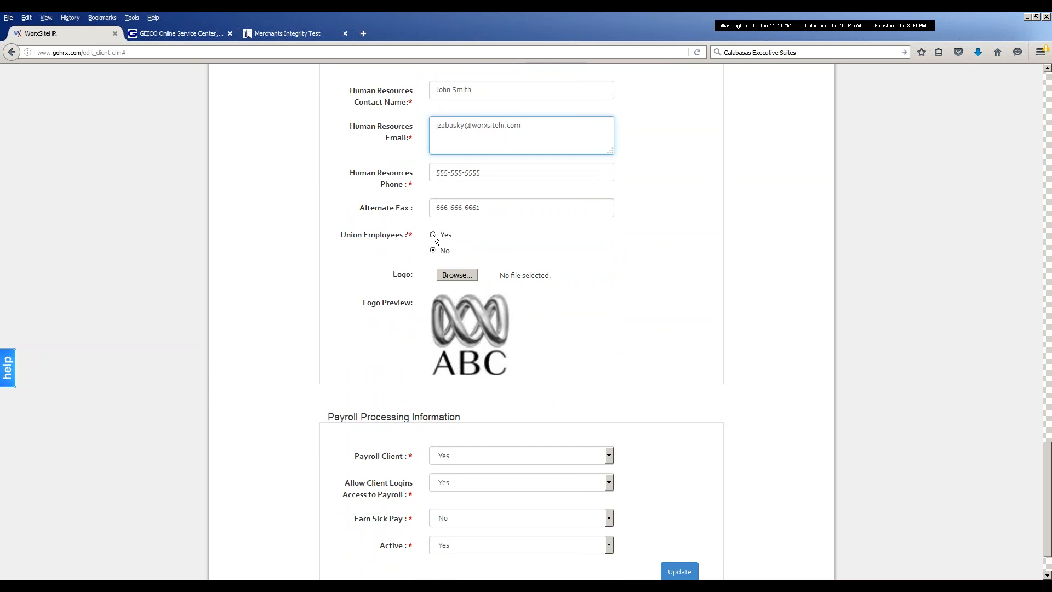
left_click(433, 235)
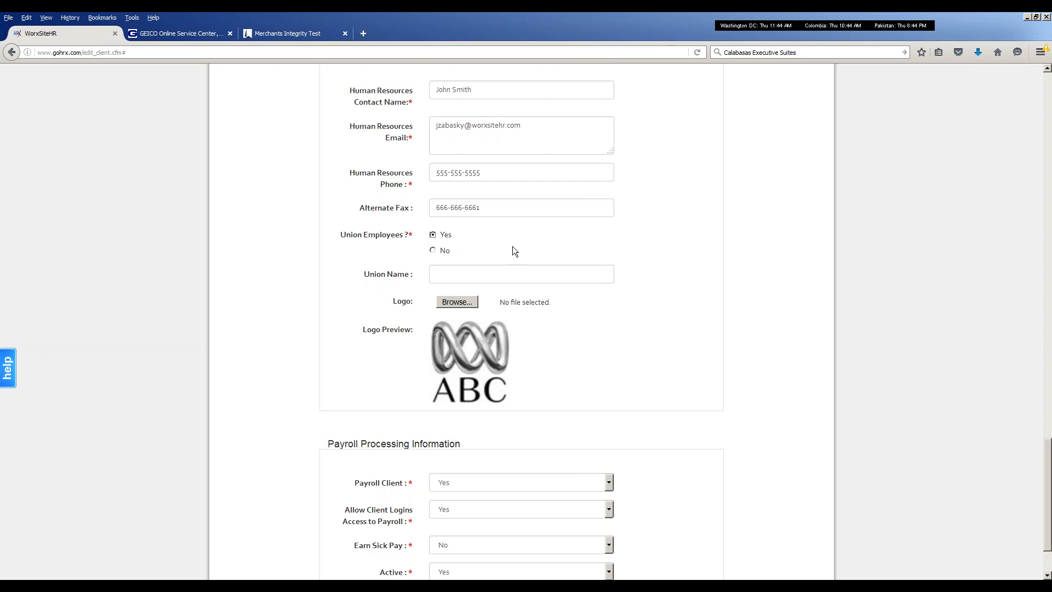
scroll(587, 317, "down", 3)
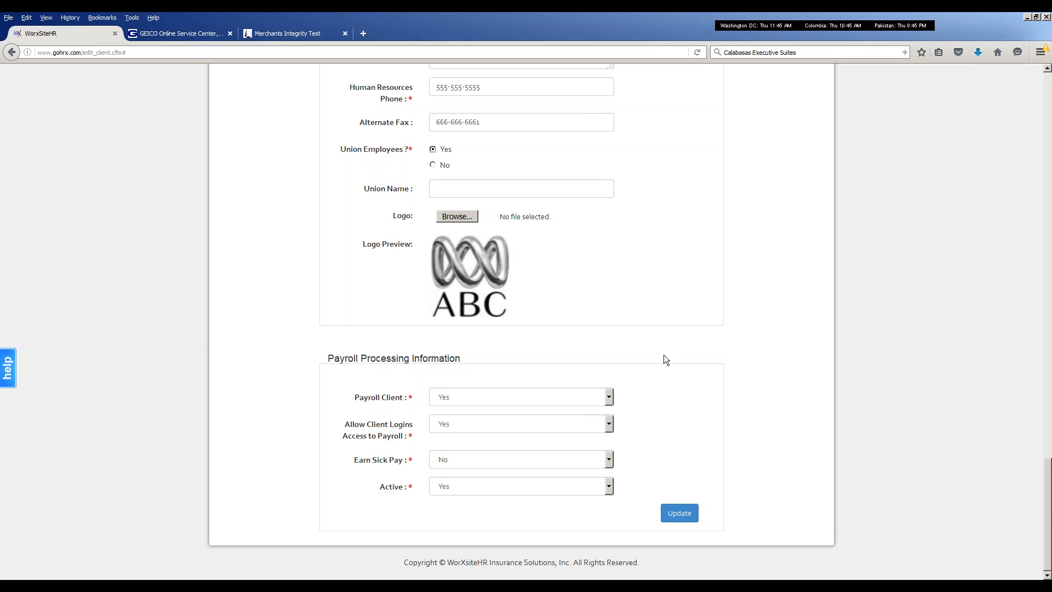
Step: Return to the company list and open the dashboard of ABC Consolidated
scroll(681, 344, "up", 12)
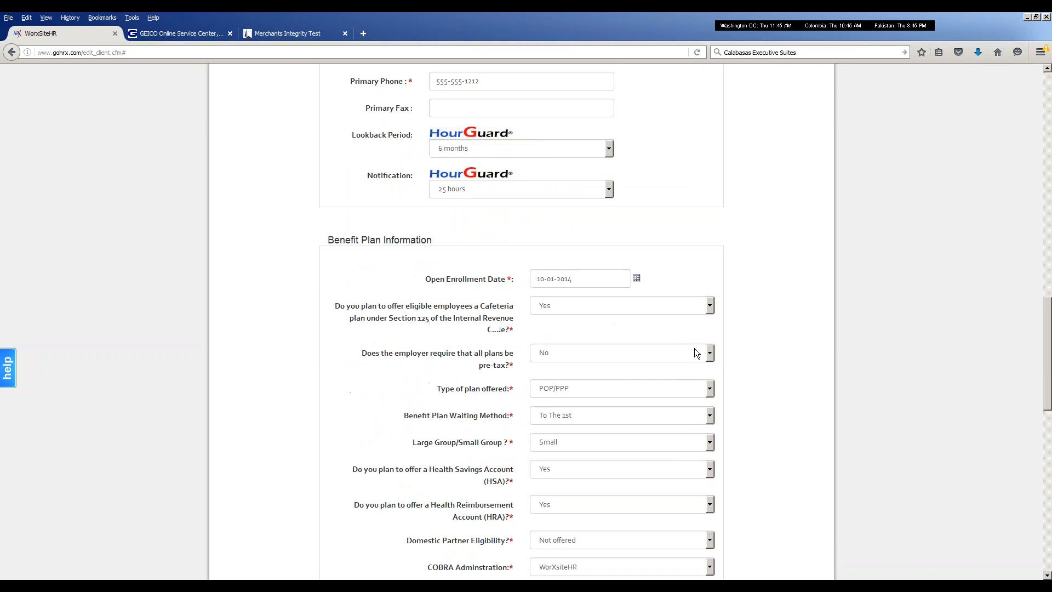
scroll(695, 353, "up", 15)
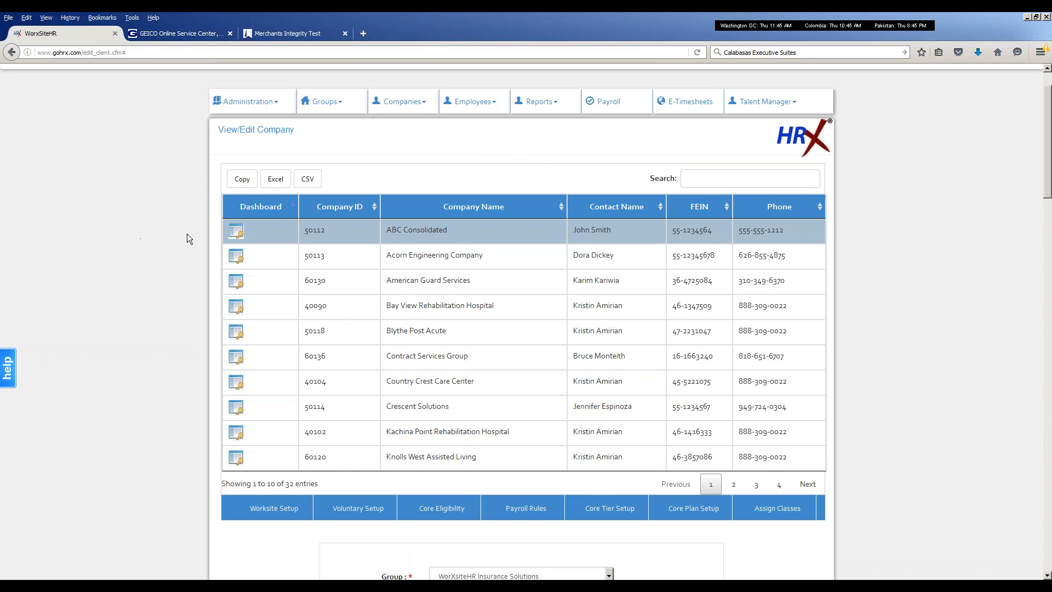
left_click(236, 232)
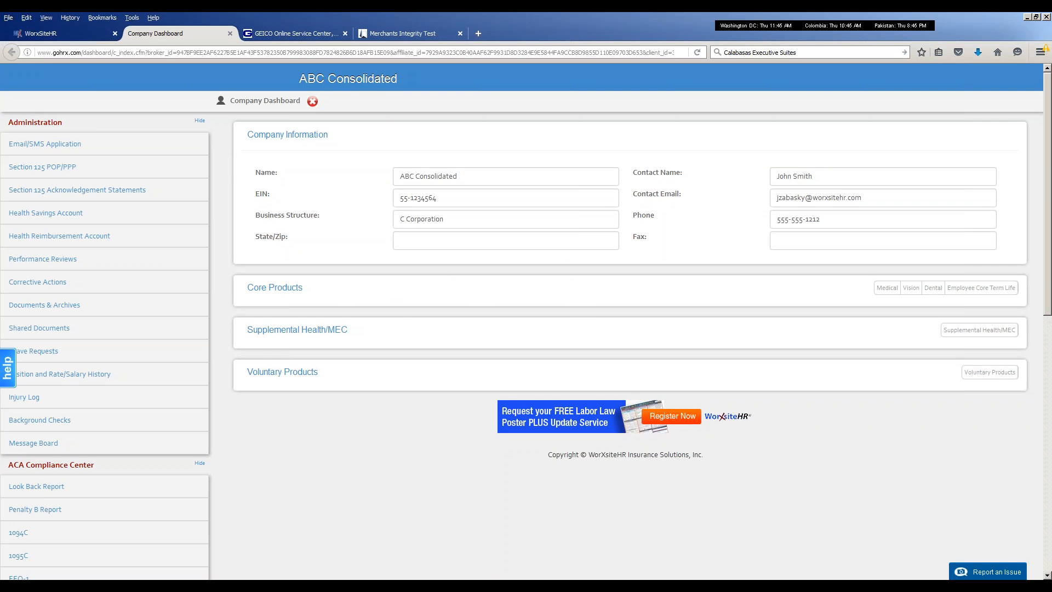
Step: Open the Email/SMS application, check which recipient lists it offers, and close it without choosing one
left_click(64, 146)
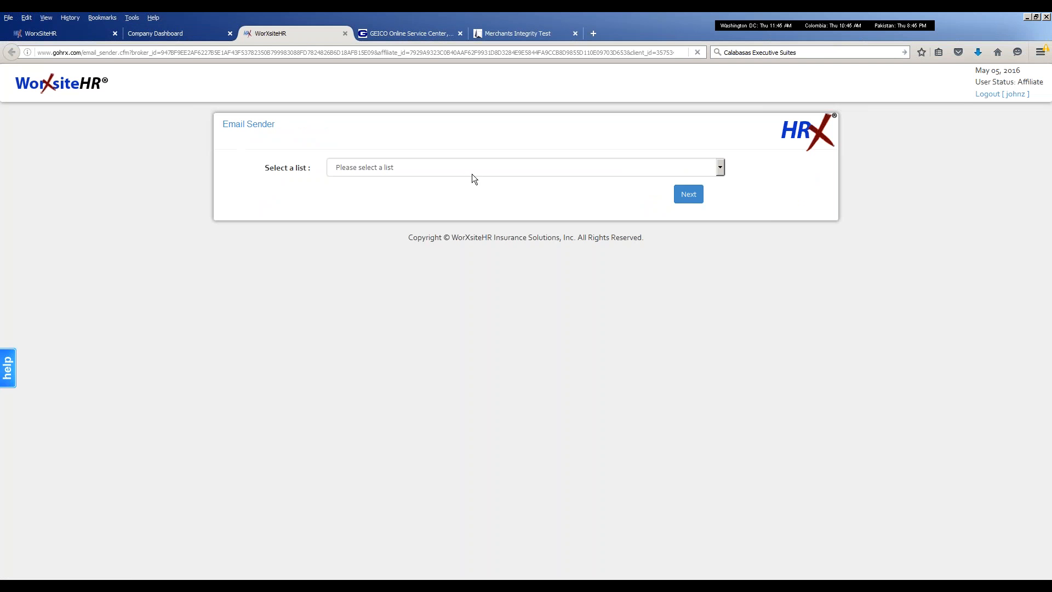
left_click(471, 170)
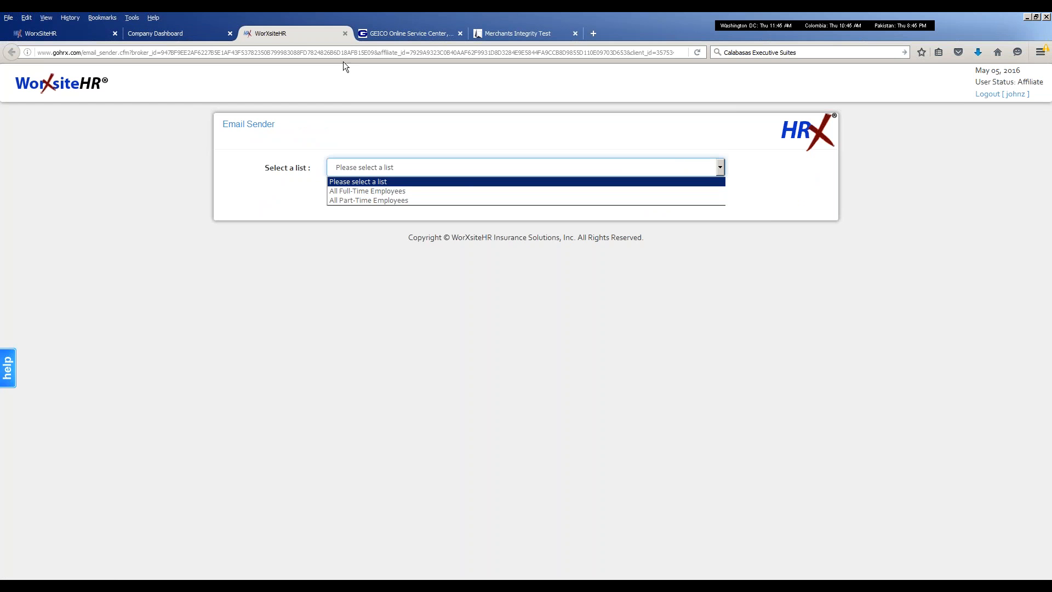
left_click(345, 34)
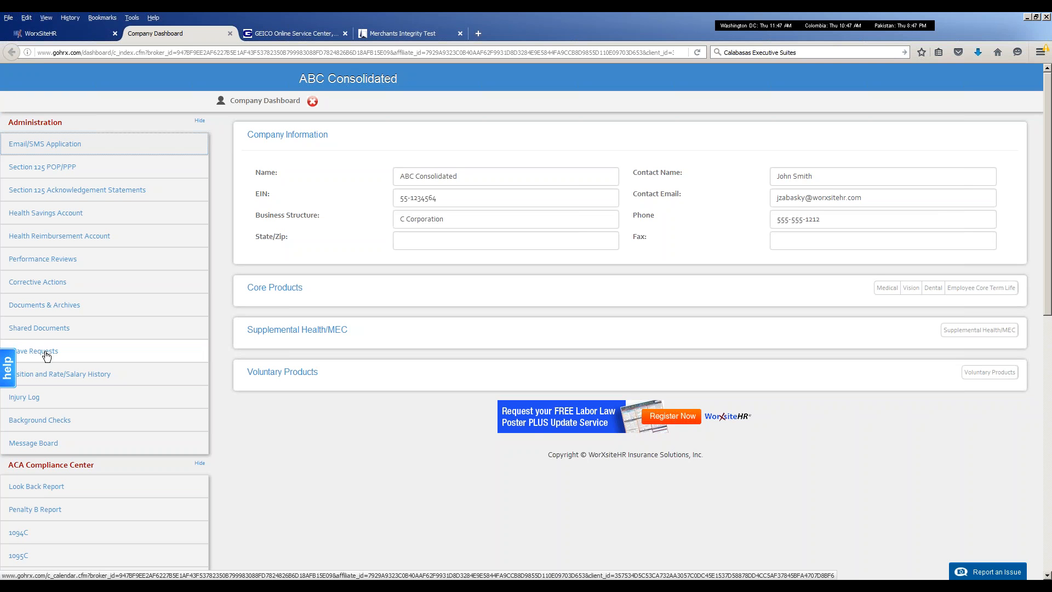
Step: Look through the dashboard's Administration, ACA Compliance Center, Payroll Center, Legal Updates, and Policies and Handbooks options
scroll(47, 356, "down", 2)
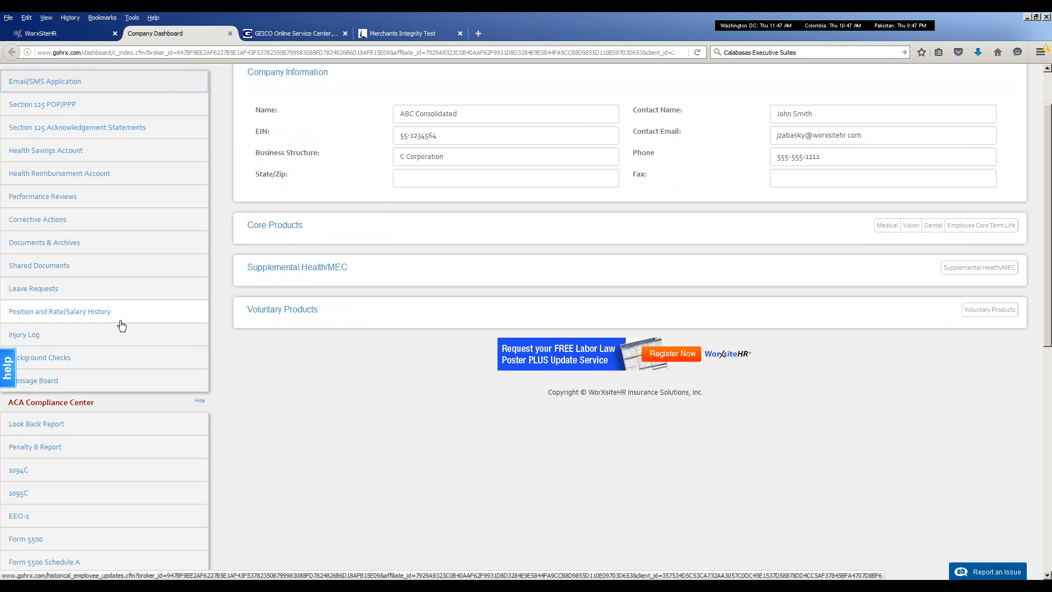
scroll(117, 321, "down", 2)
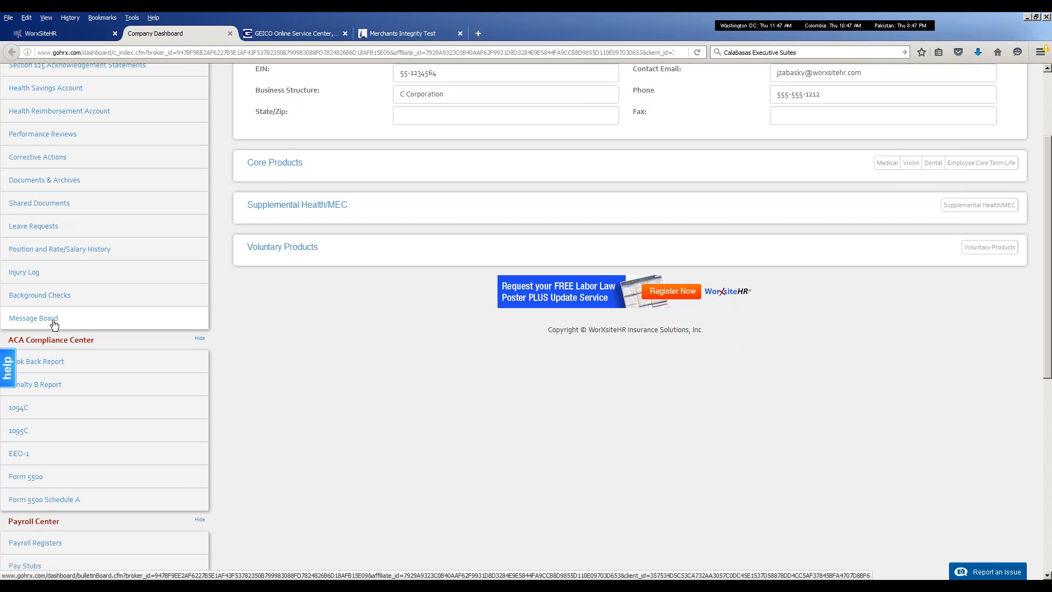
scroll(199, 362, "down", 4)
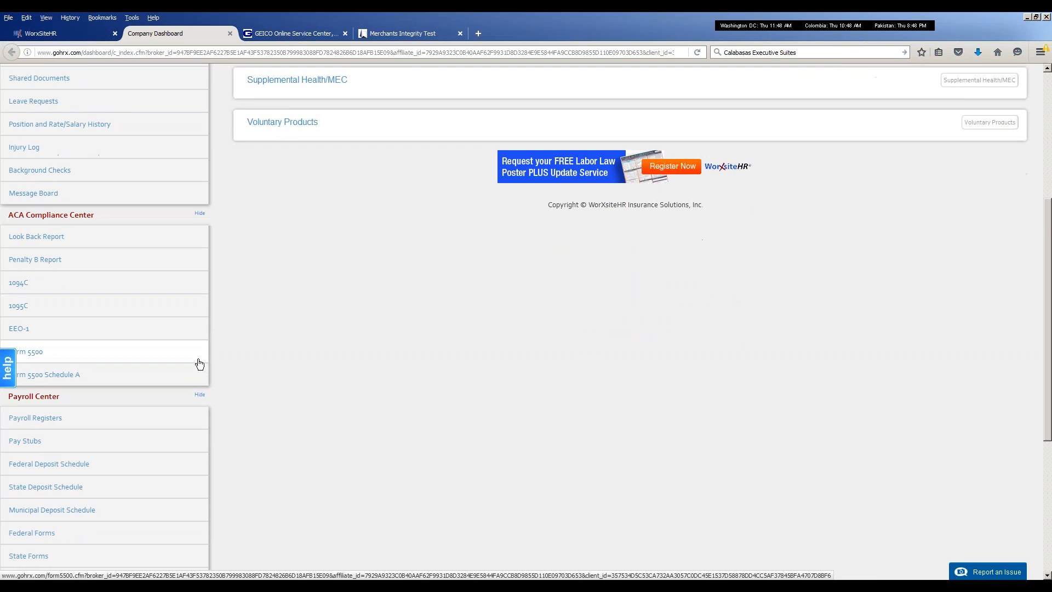
scroll(198, 364, "down", 2)
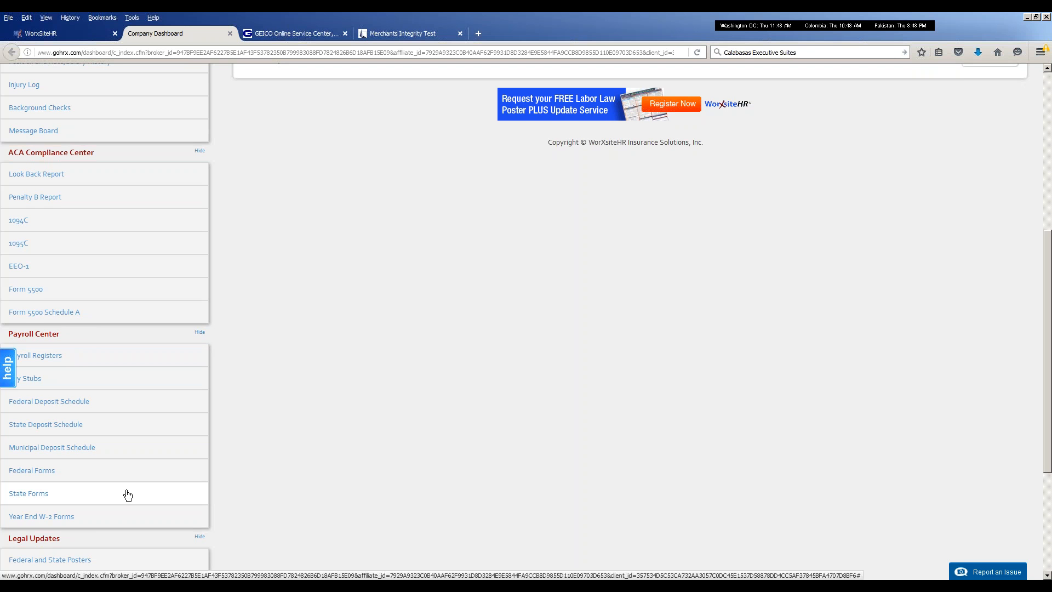
scroll(128, 487, "down", 3)
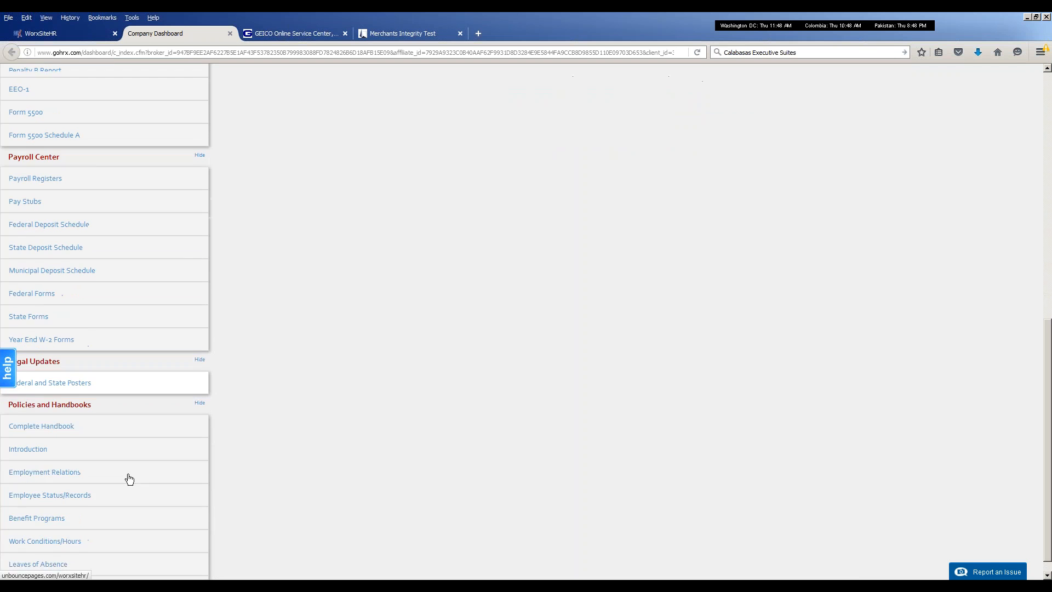
scroll(129, 480, "up", 1)
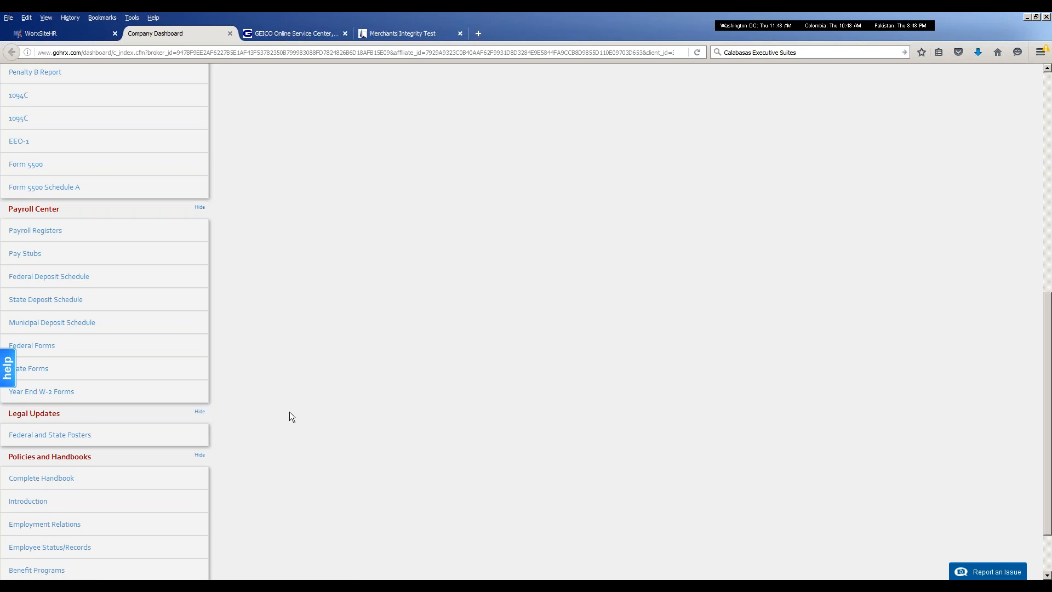
scroll(290, 413, "down", 1)
scroll(290, 413, "down", 1)
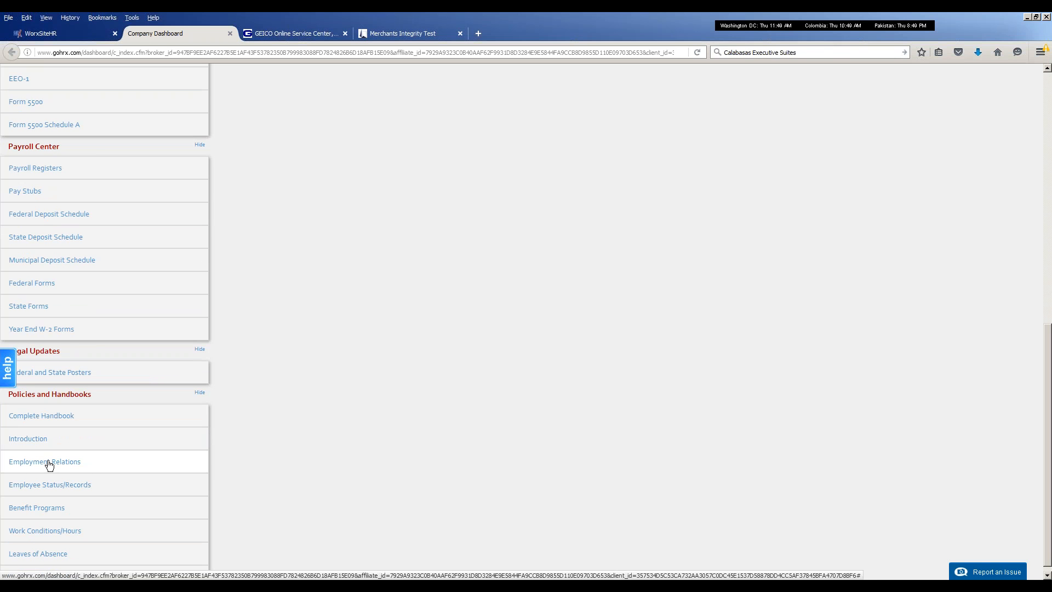
Step: View the Employee Relations policy text within the Employment Relations handbook section, then close the policy and the section list
left_click(49, 463)
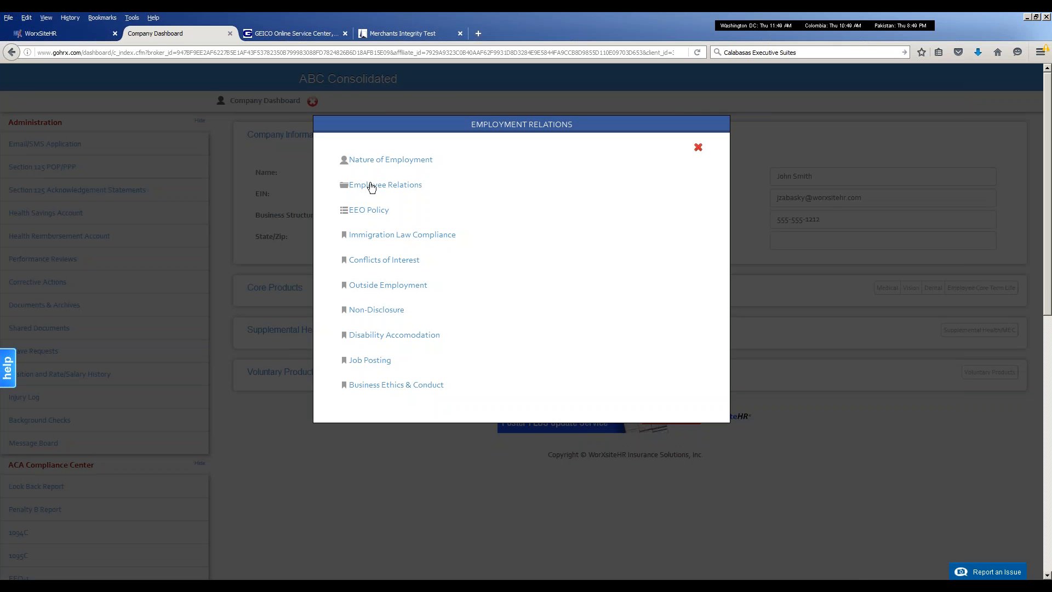
left_click(371, 186)
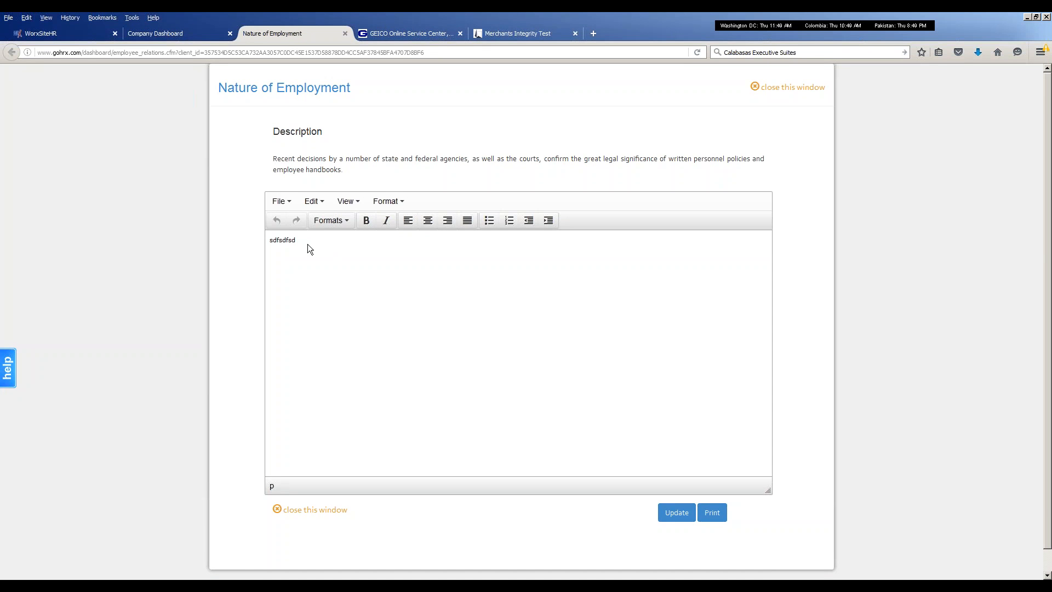
left_click(345, 34)
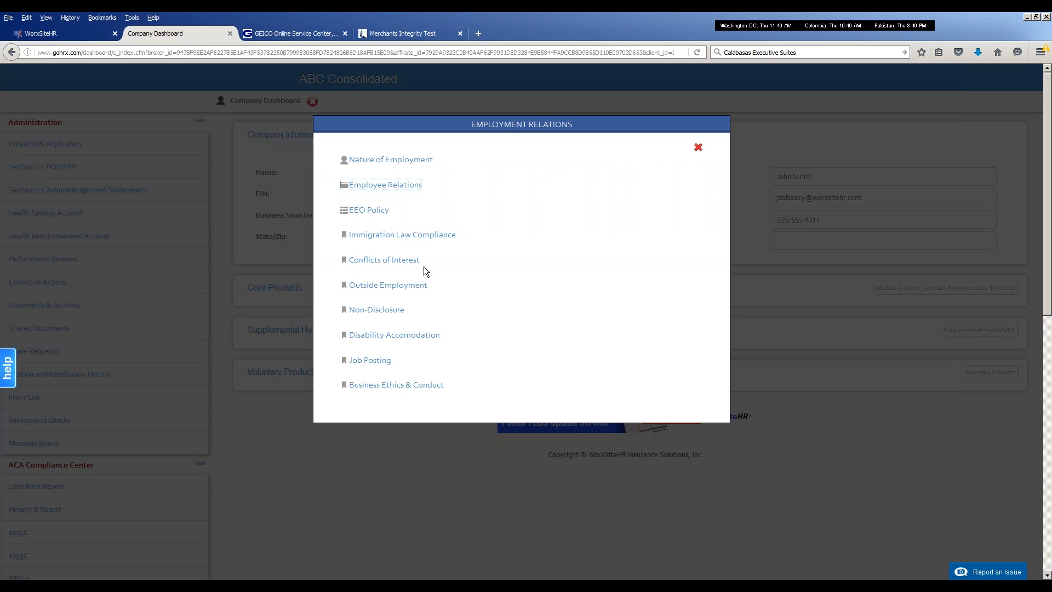
left_click(698, 148)
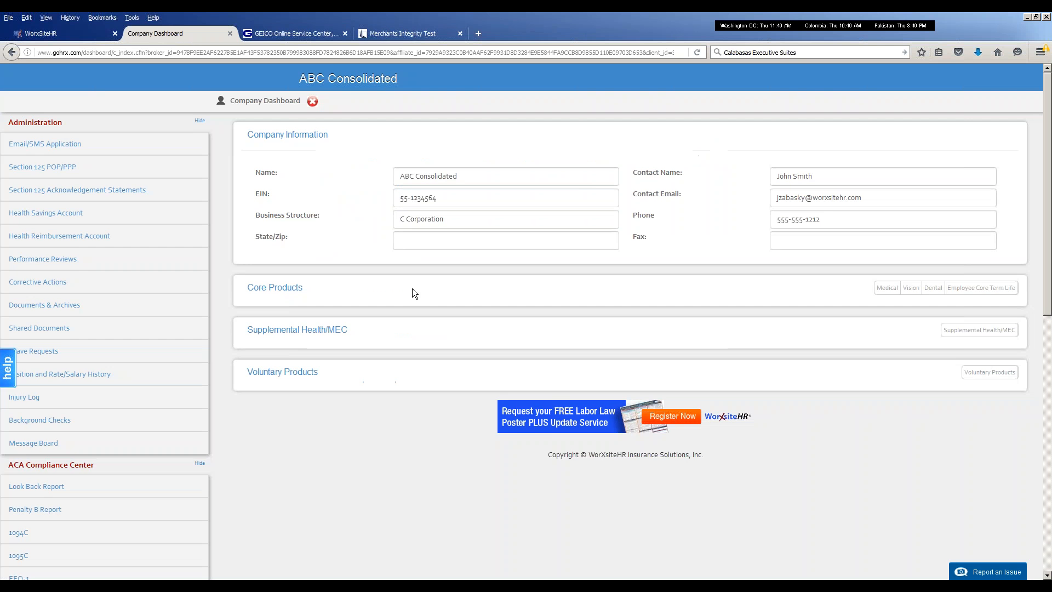
Step: Show ABC Consolidated's Medical core product plans, followed by its Vision plans, on the company dashboard
scroll(248, 410, "down", 8)
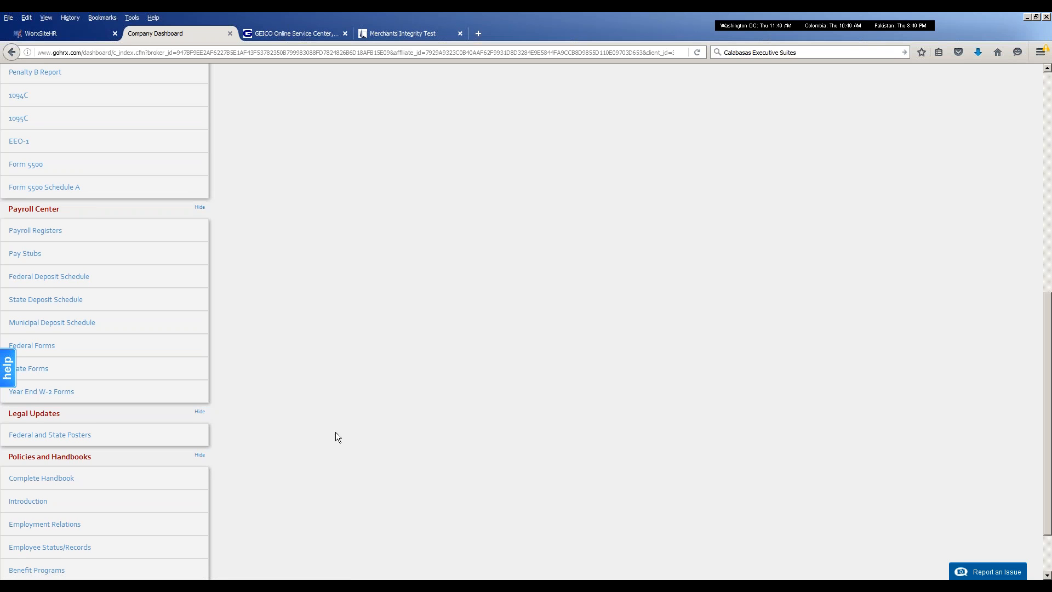
scroll(340, 435, "up", 7)
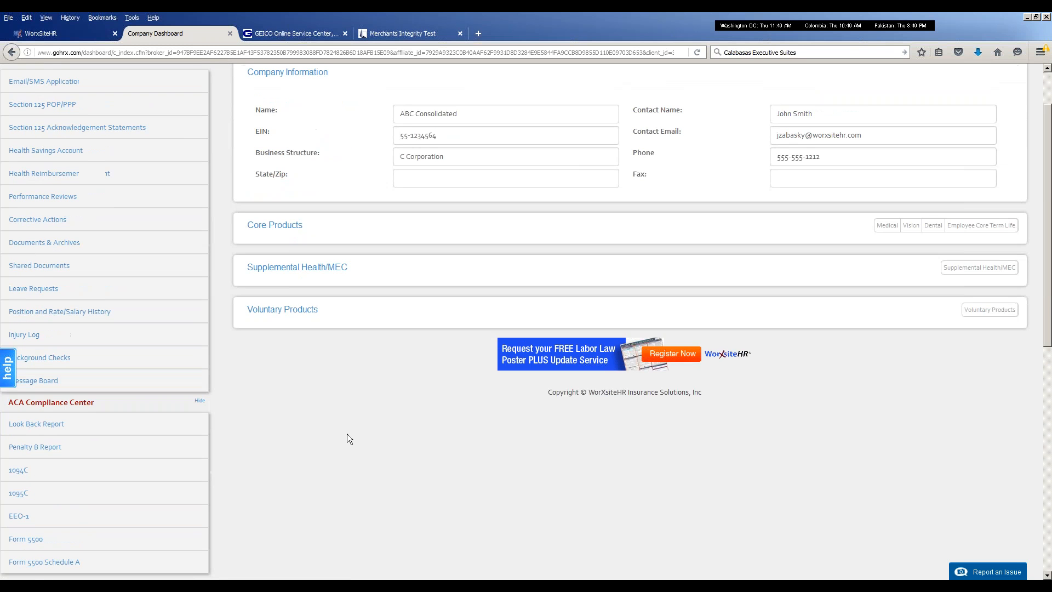
scroll(347, 433, "up", 1)
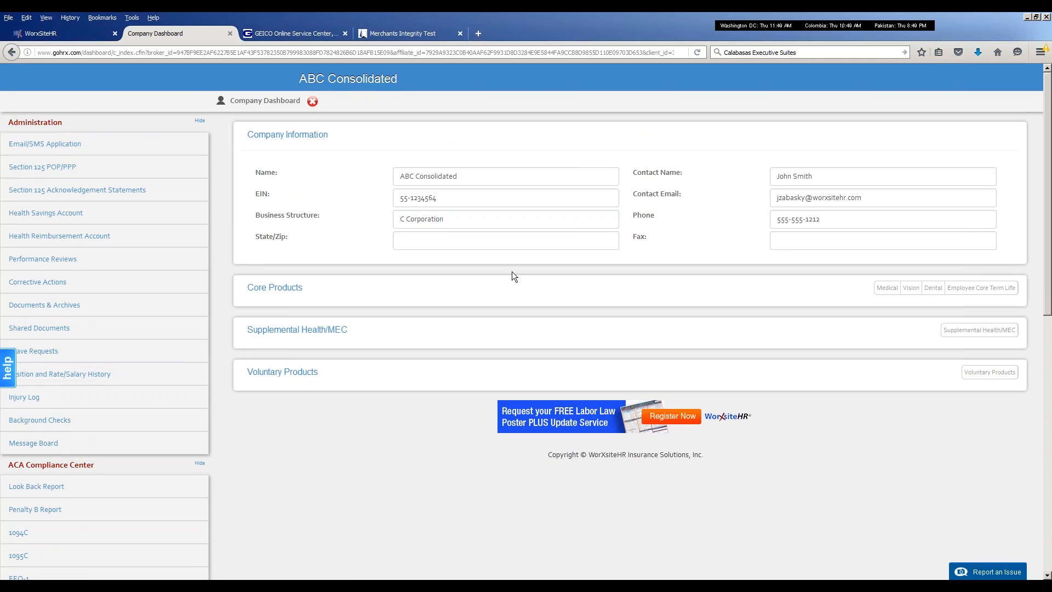
left_click(886, 291)
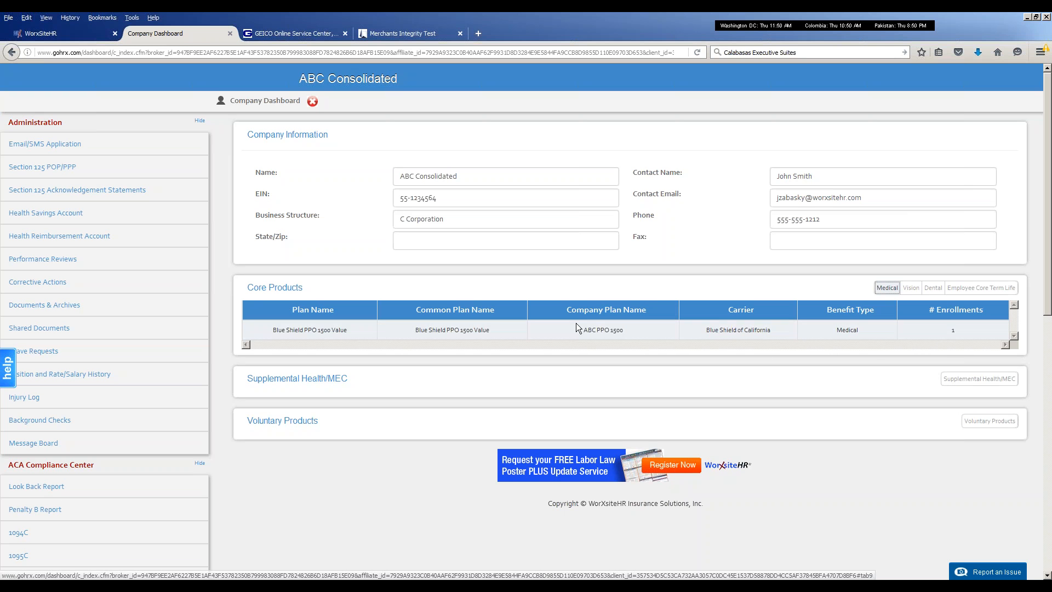
left_click(912, 289)
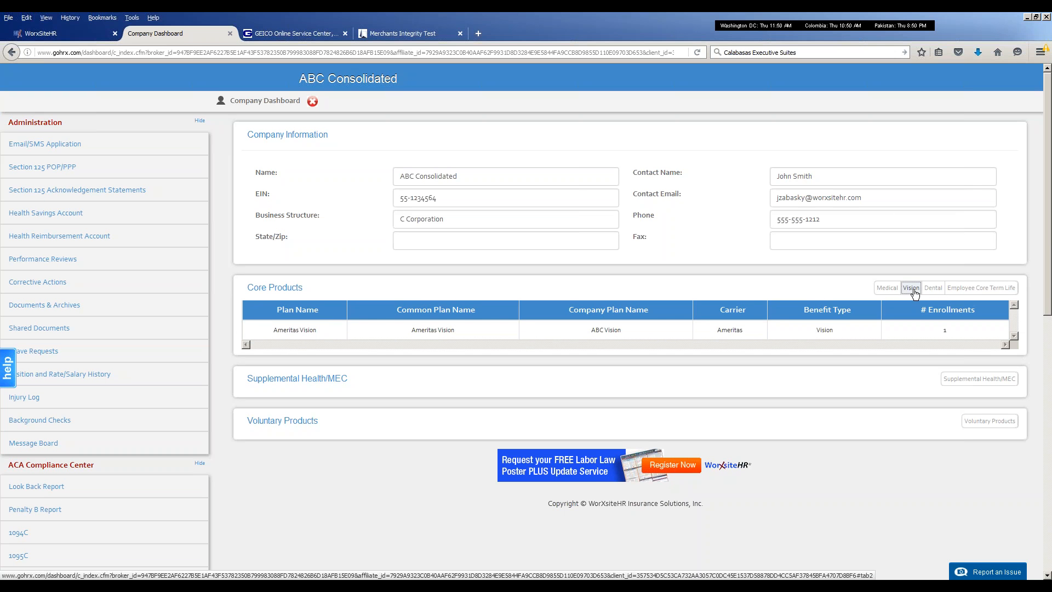
Step: Show the company's Supplemental Health/MEC plans and examine its list of Voluntary Products
left_click(985, 379)
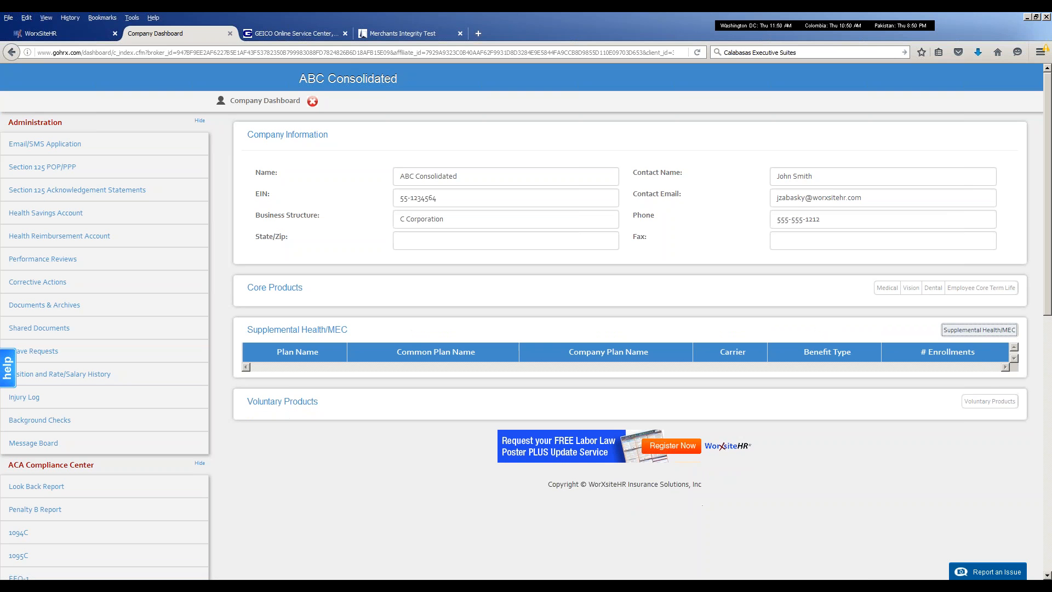
left_click(987, 403)
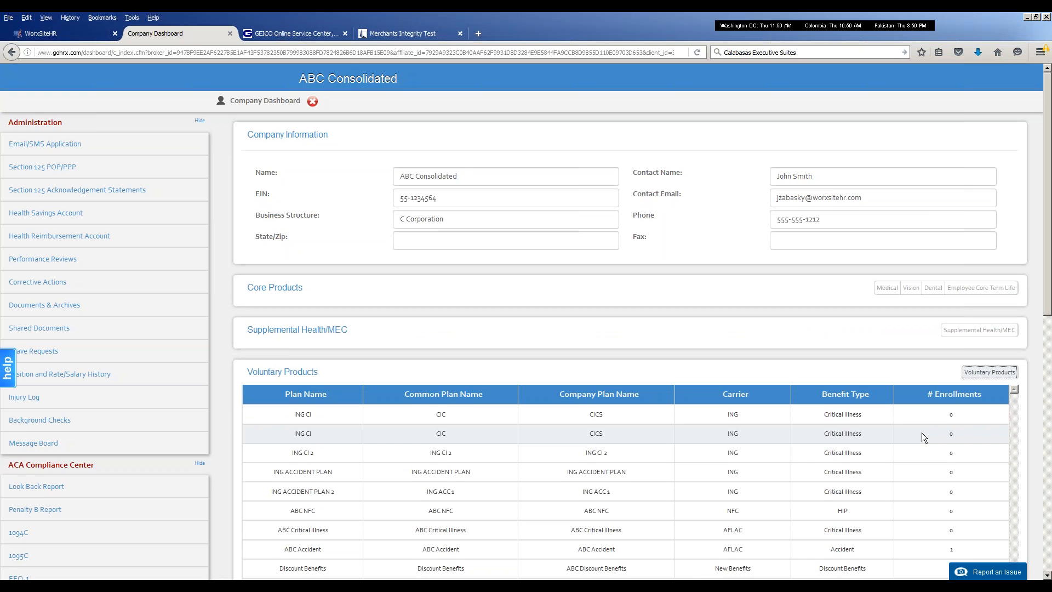
scroll(922, 432, "down", 1)
scroll(921, 433, "up", 1)
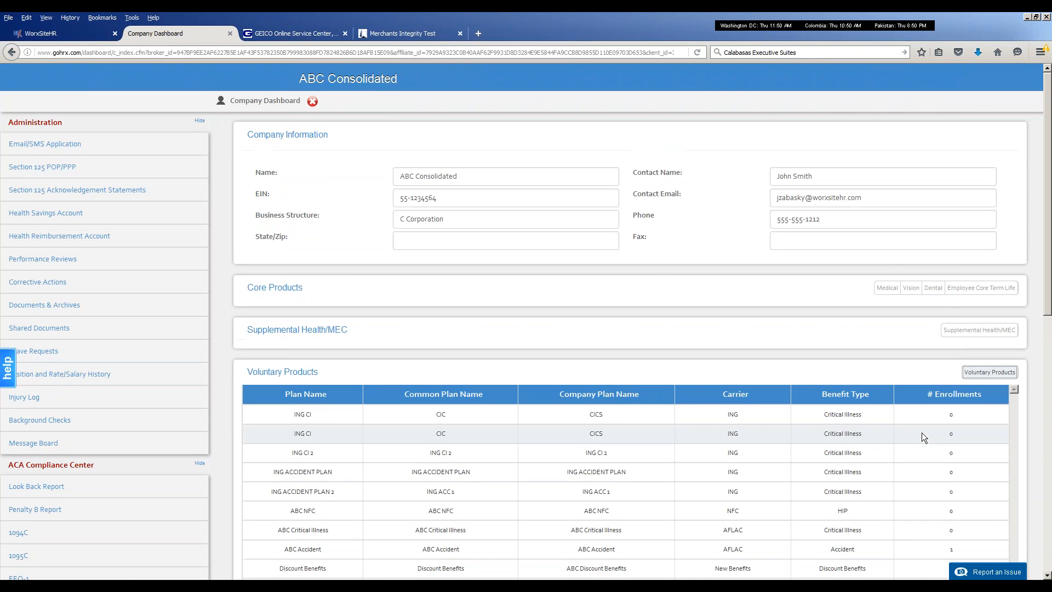